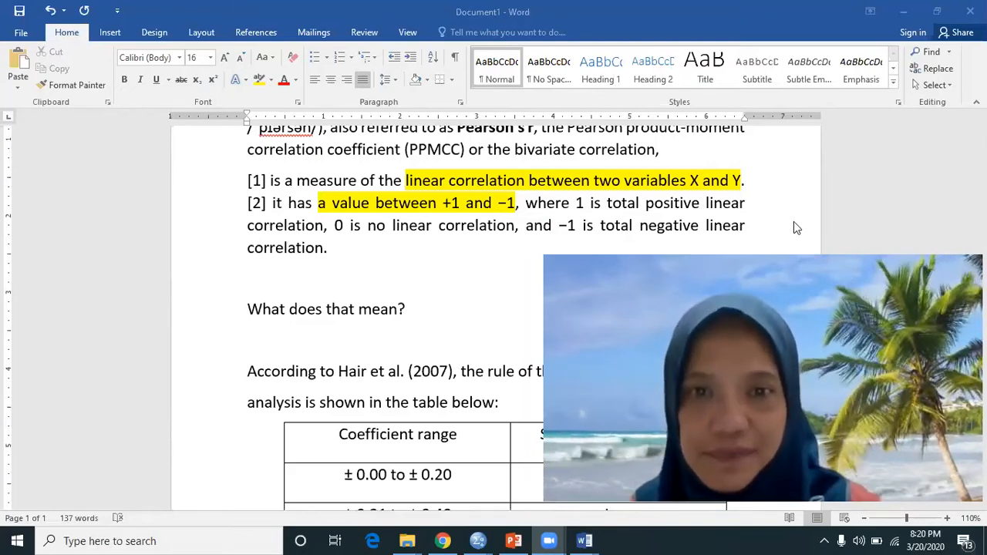
- Review the Pearson correlation definition and the Hair et al. (2007) table of coefficient ranges and correlation strengths
scroll(794, 222, up, 2)
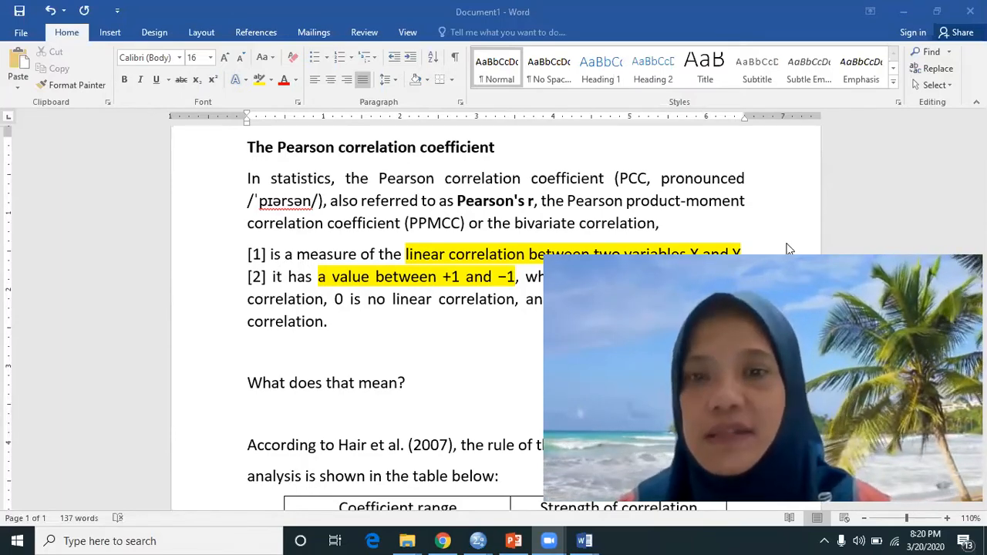
scroll(786, 248, down, 2)
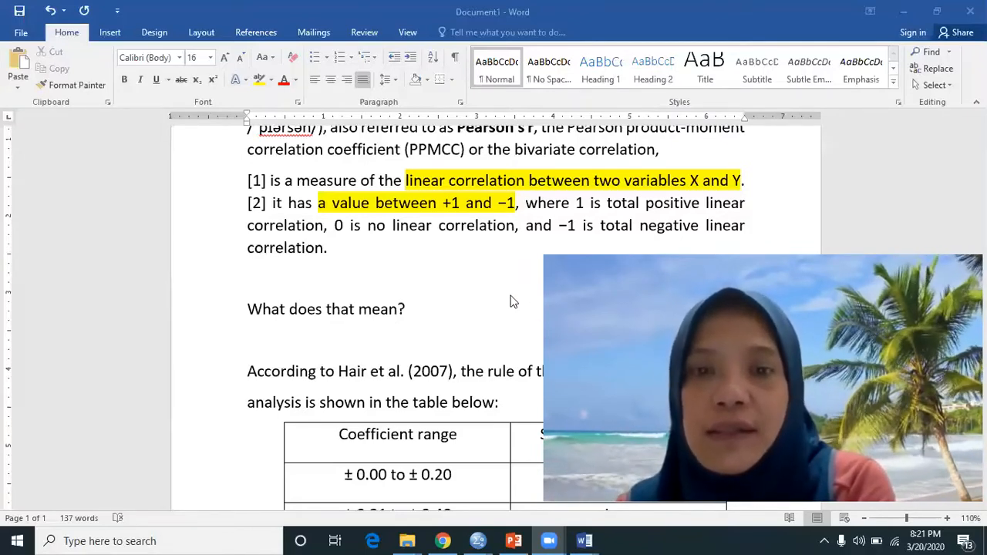
scroll(509, 301, down, 5)
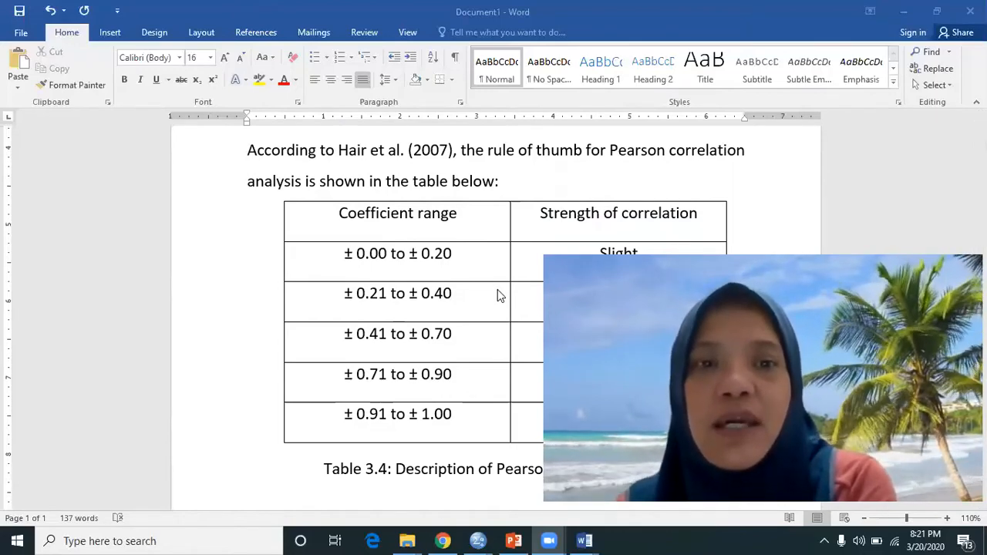
scroll(497, 293, down, 2)
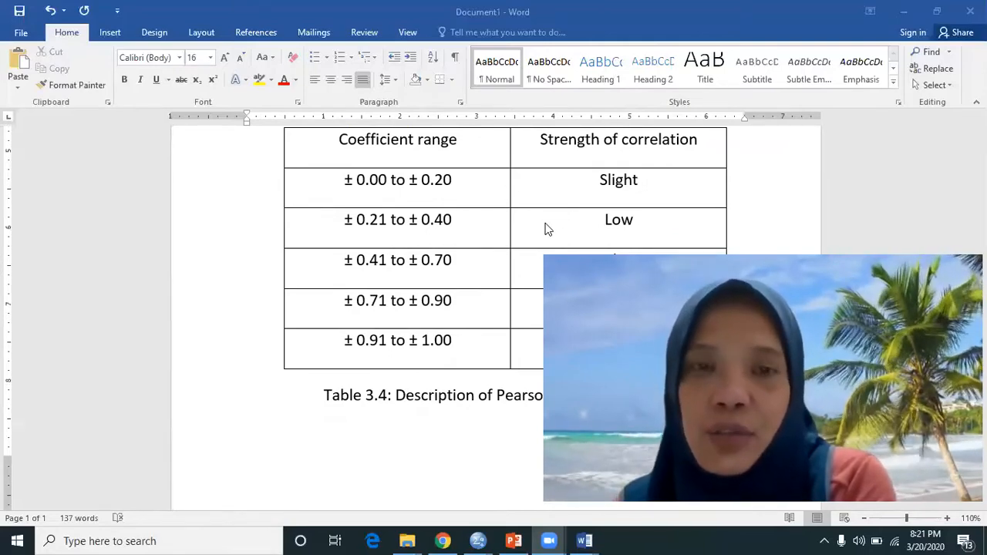
scroll(481, 229, down, 1)
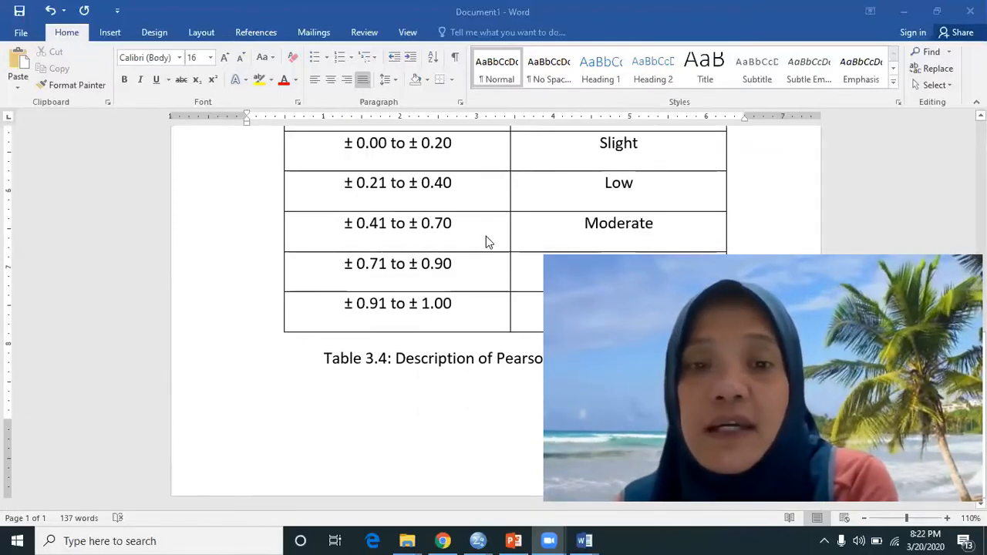
scroll(493, 242, up, 3)
scroll(496, 245, down, 3)
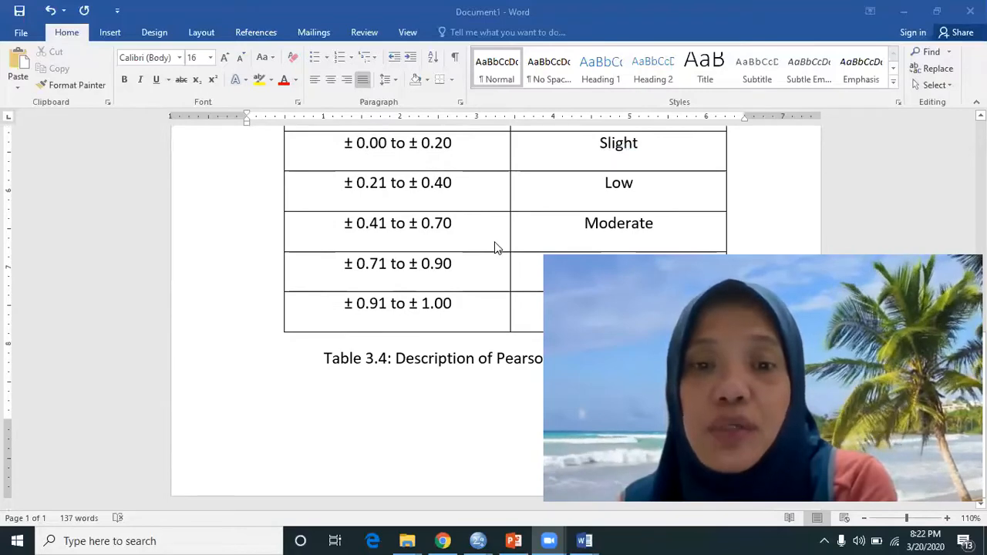
scroll(496, 245, up, 3)
scroll(498, 246, down, 3)
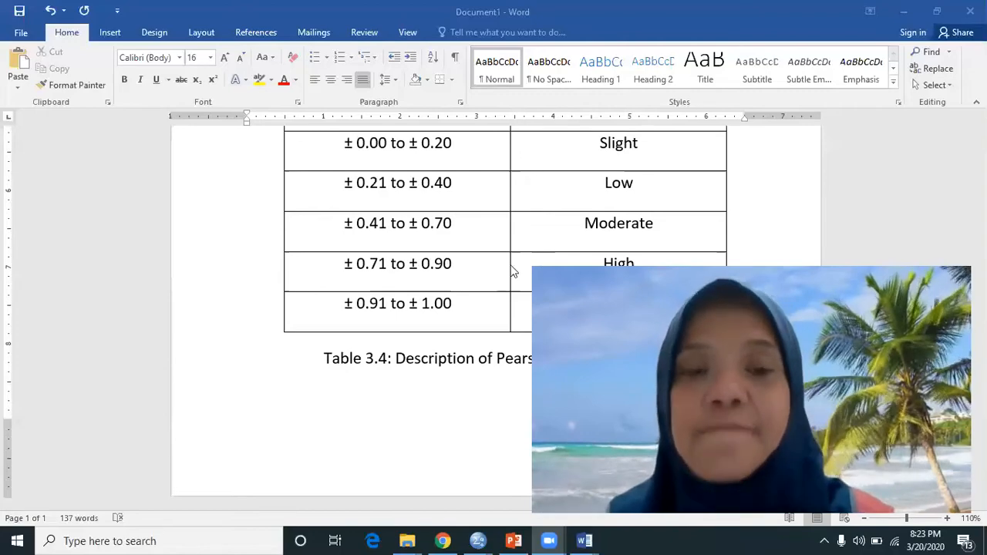
scroll(509, 264, up, 3)
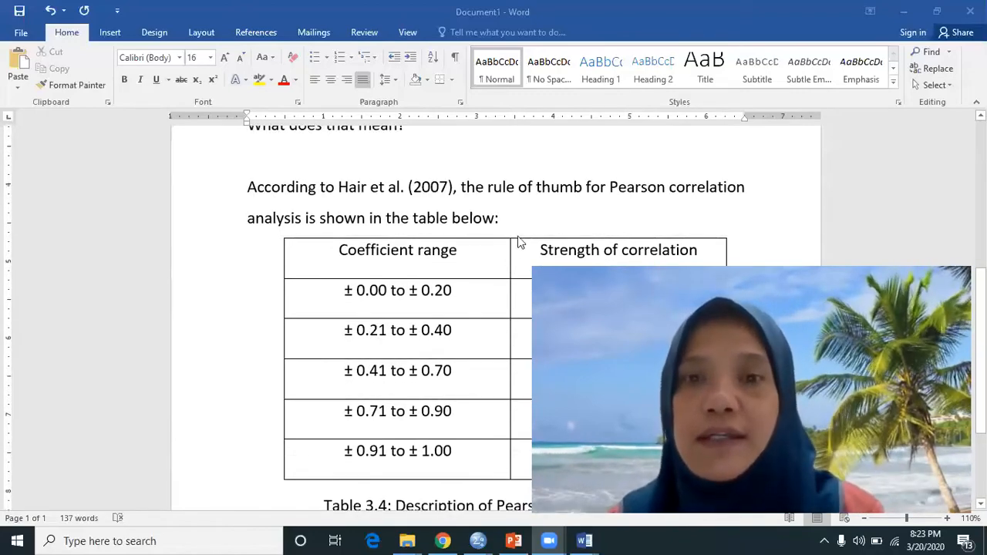
scroll(526, 231, up, 4)
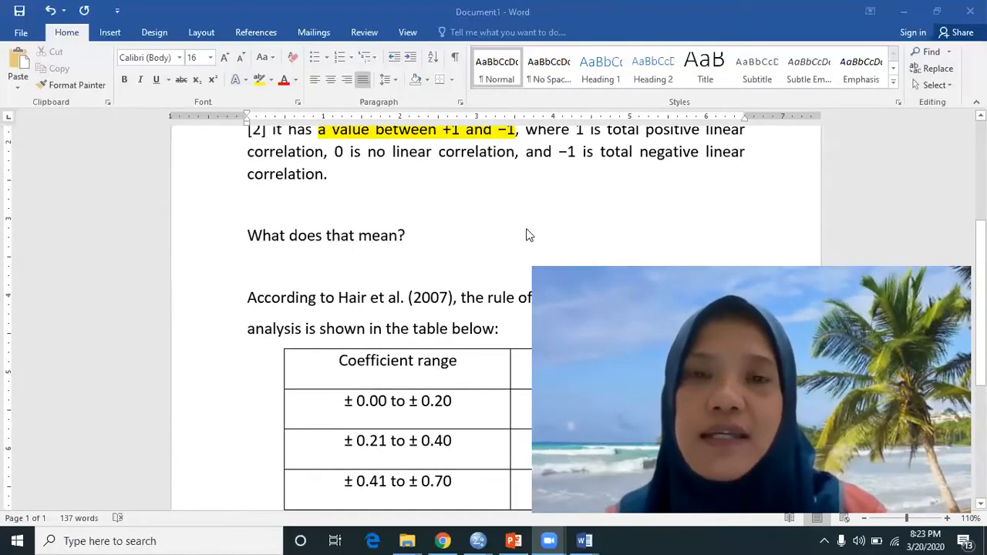
scroll(528, 234, up, 1)
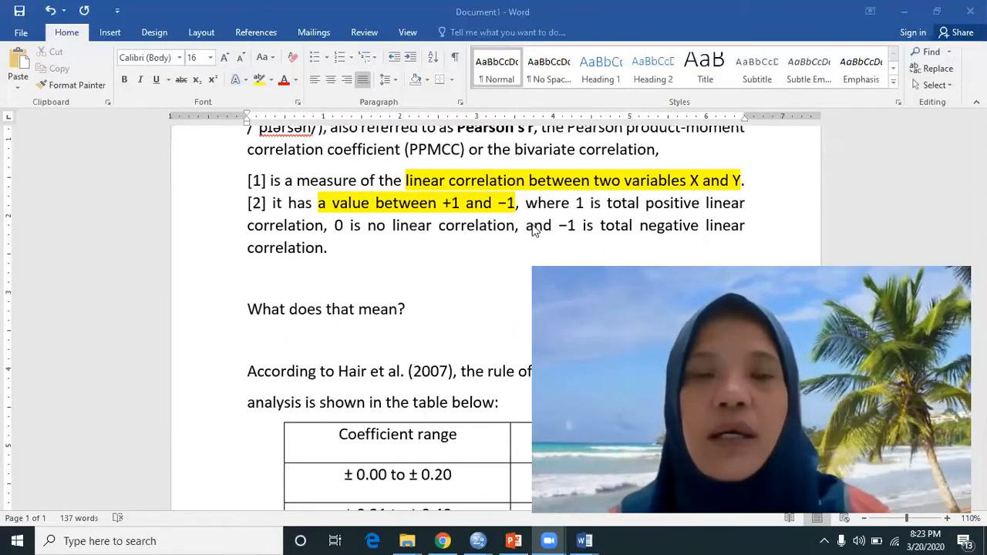
scroll(535, 229, up, 2)
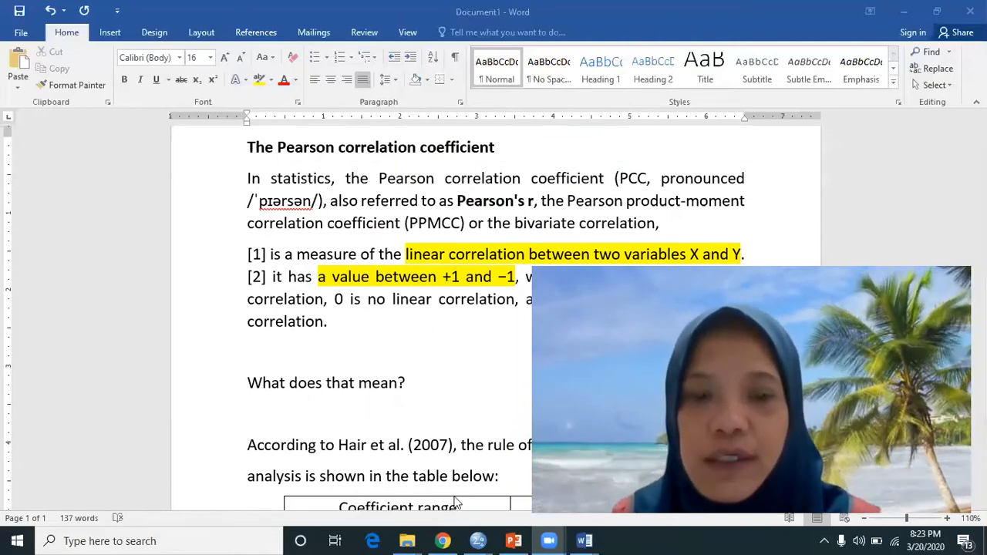
- Switch to SPSS Statistics and bring up the Attitude in English learning_1.sav data set in the Data Editor
mouse_move(478, 539)
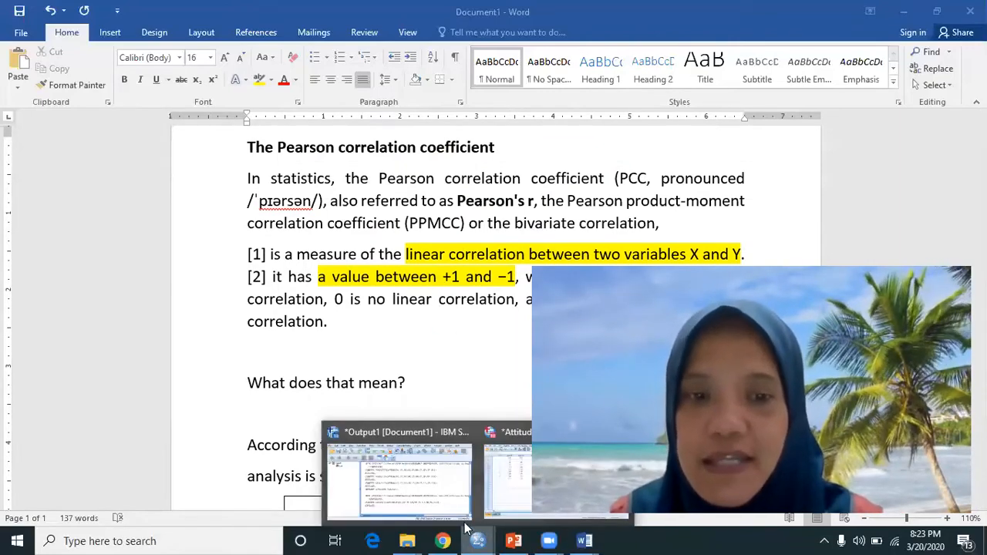
click(440, 500)
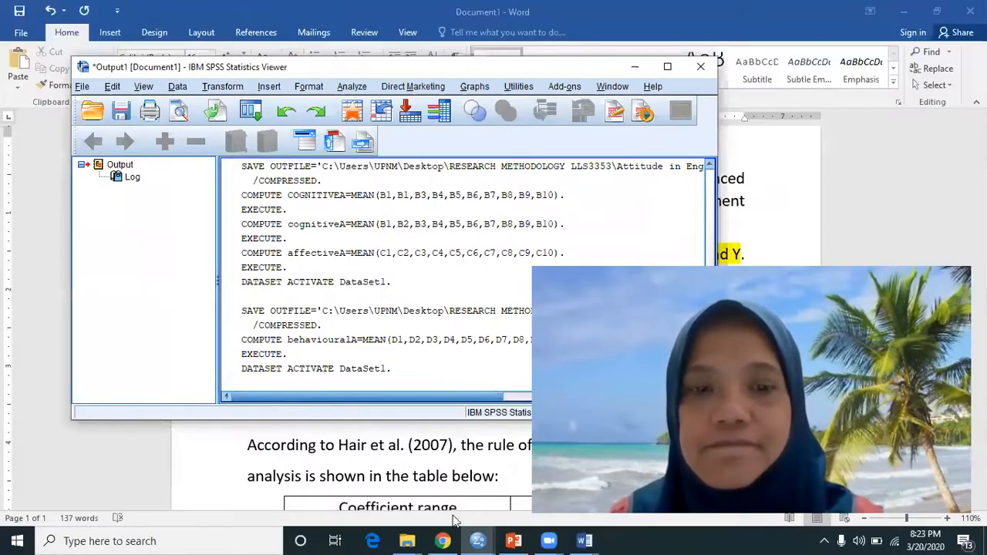
click(478, 540)
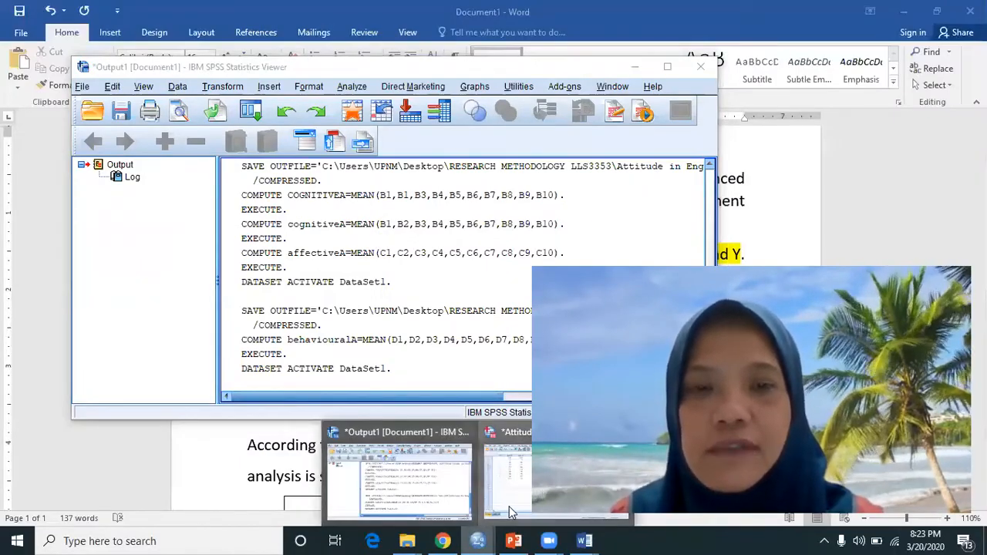
click(509, 506)
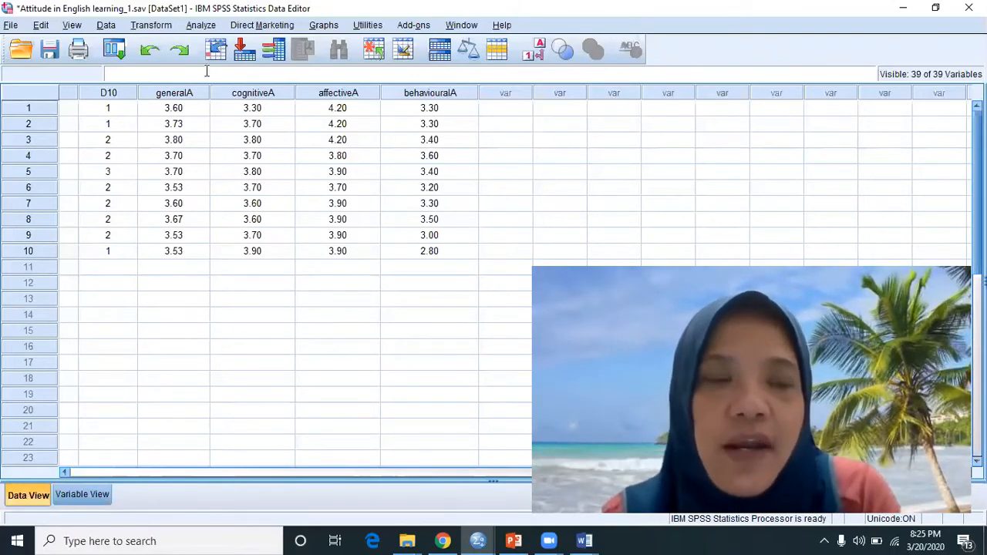
- Set up a bivariate correlation with cognitiveA and generalA as the variables
click(200, 25)
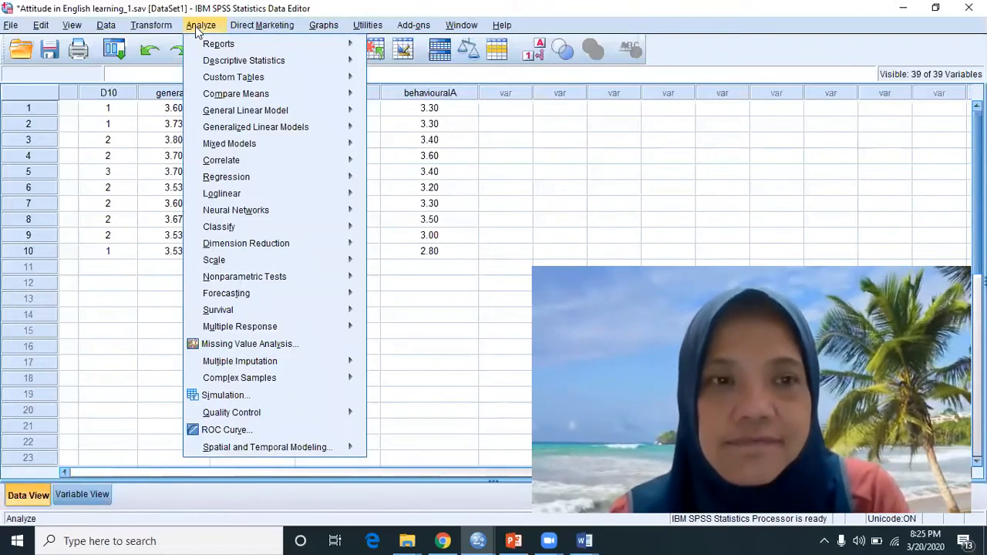
mouse_move(230, 161)
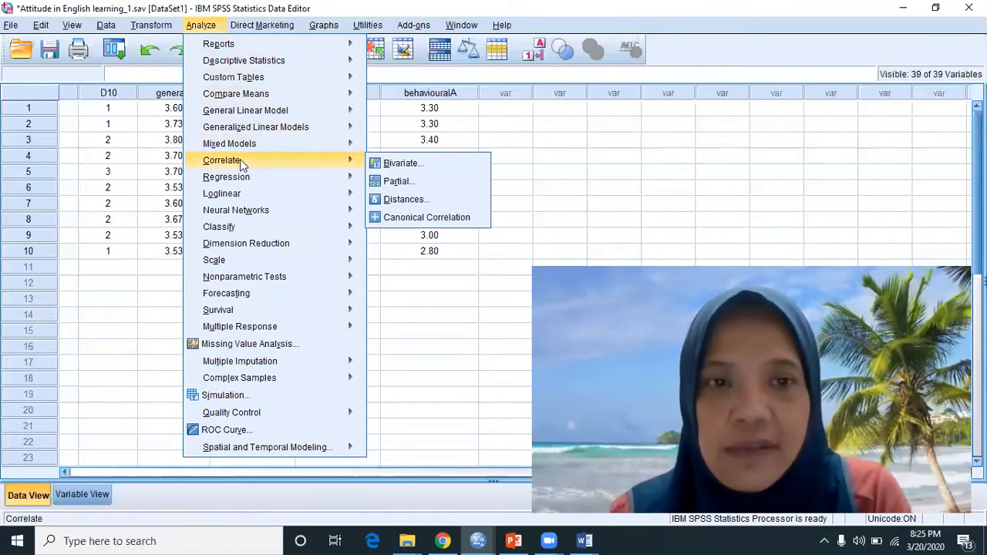
click(392, 166)
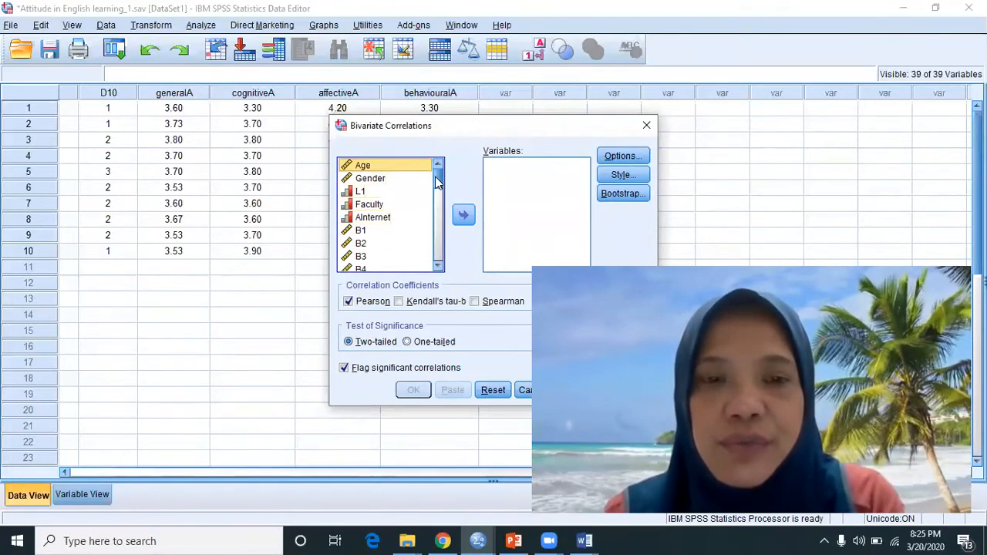
drag(435, 177, 432, 258)
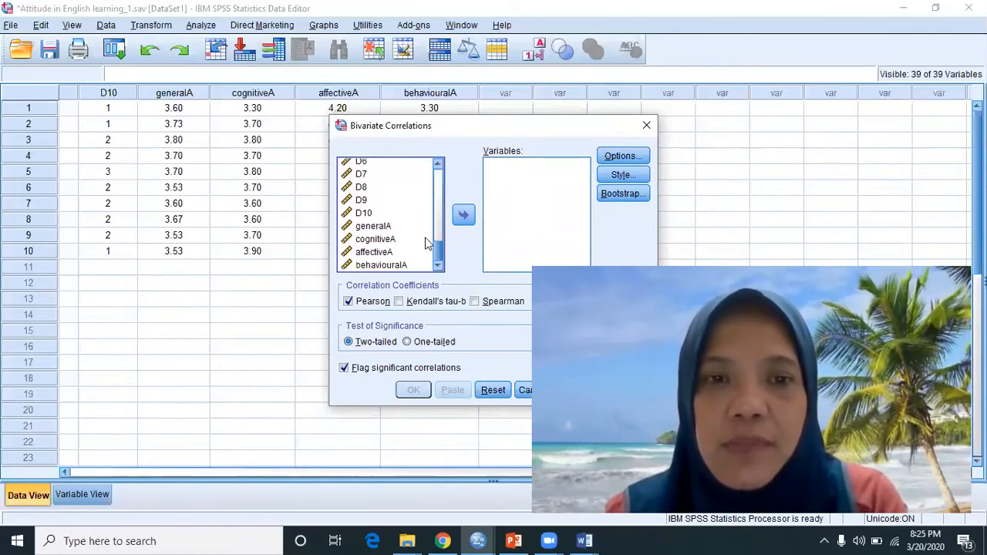
click(370, 241)
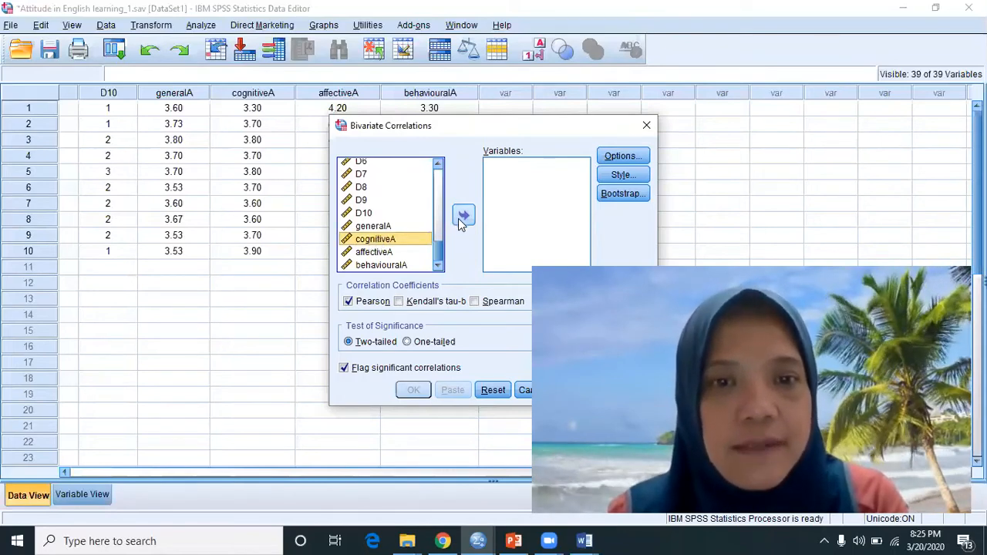
click(463, 216)
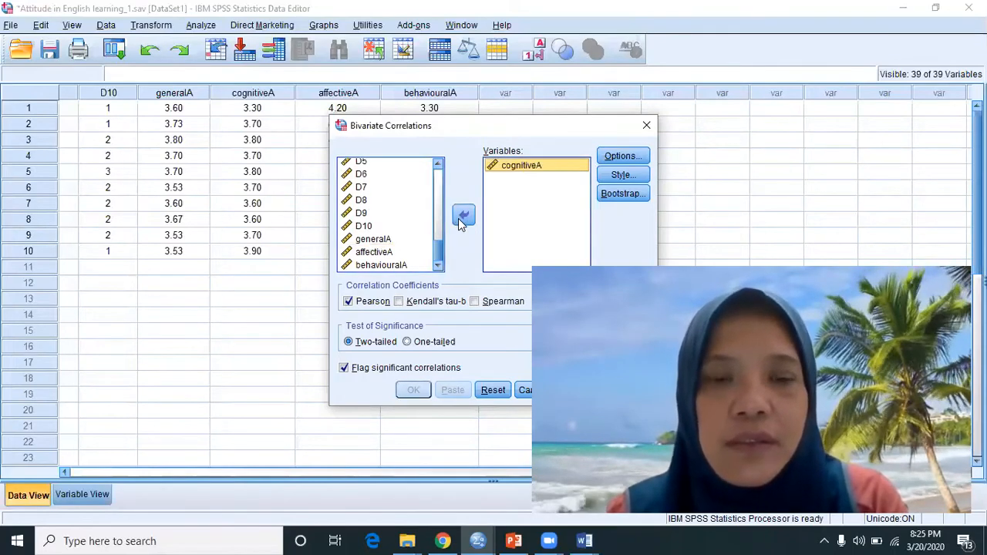
click(375, 240)
click(463, 217)
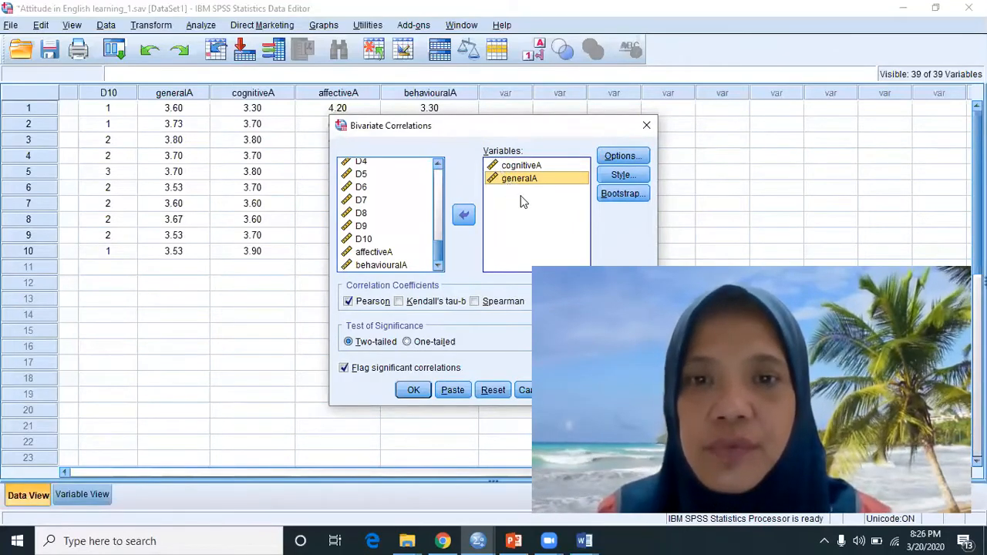
- Include means and standard deviations in the statistics of the bivariate correlation
click(618, 157)
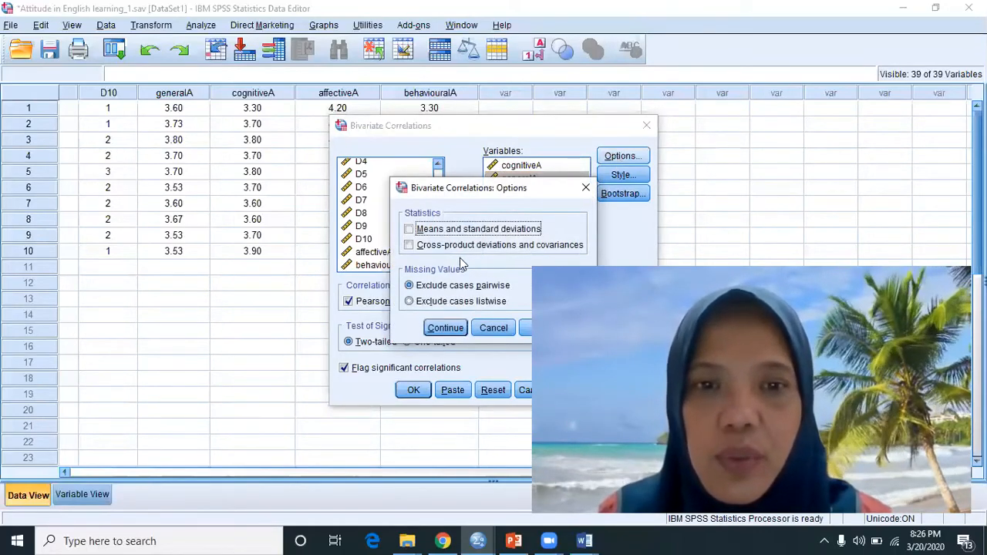
click(409, 228)
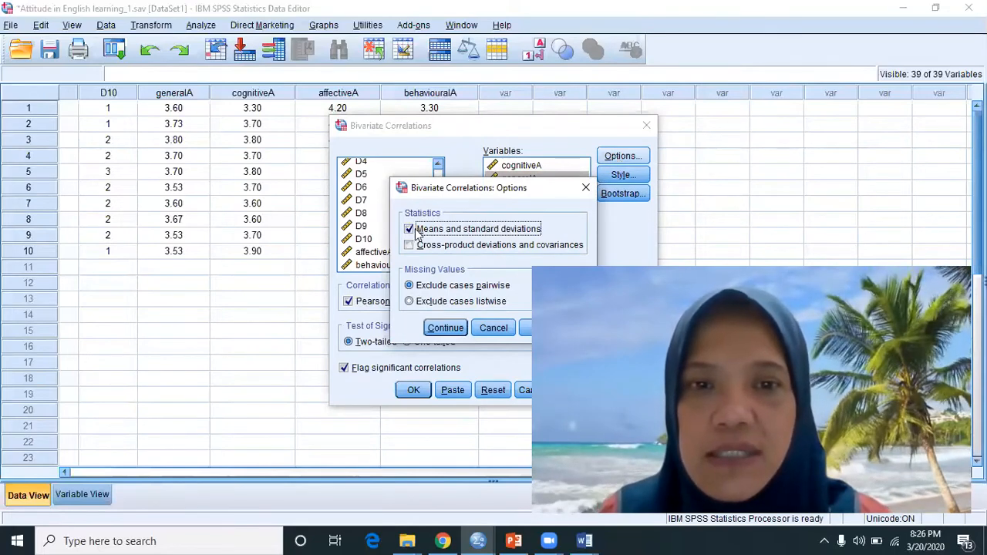
click(446, 327)
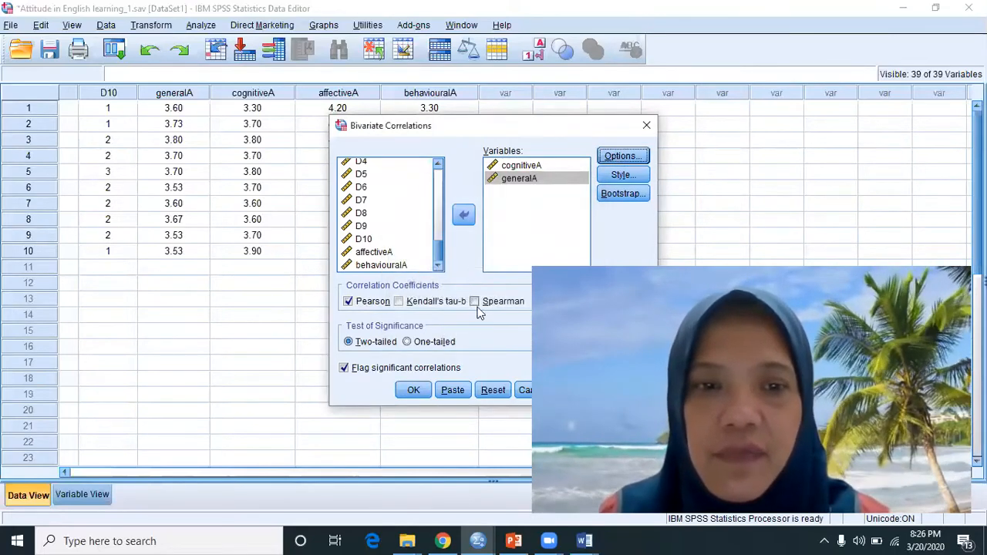
- Keep Pearson as the correlation coefficient, run the analysis and maximize the output window
click(348, 302)
click(347, 301)
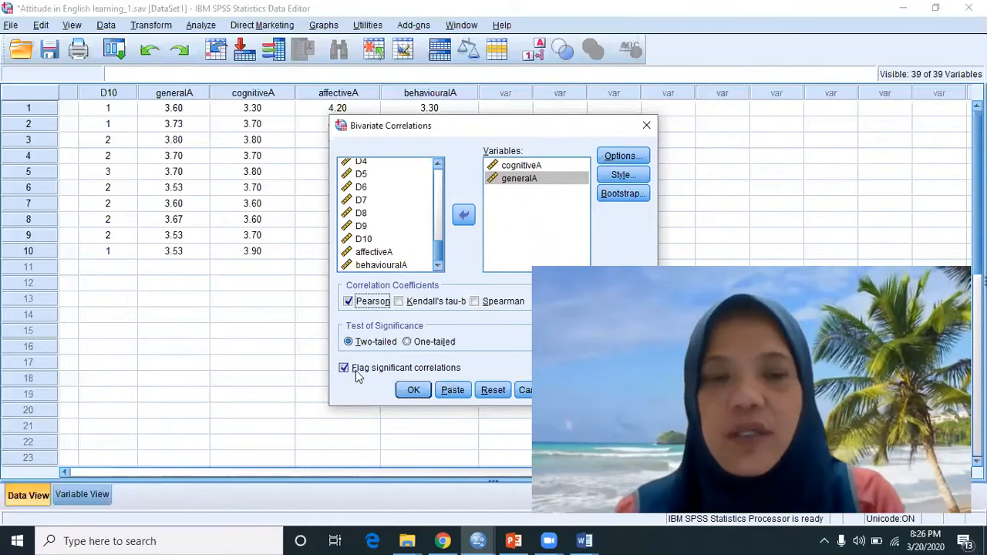
click(413, 391)
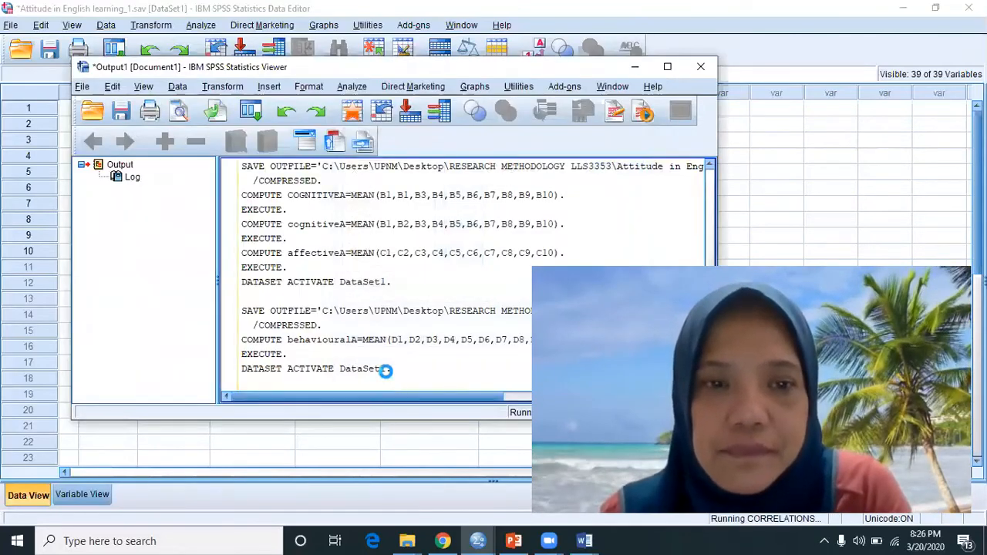
click(668, 68)
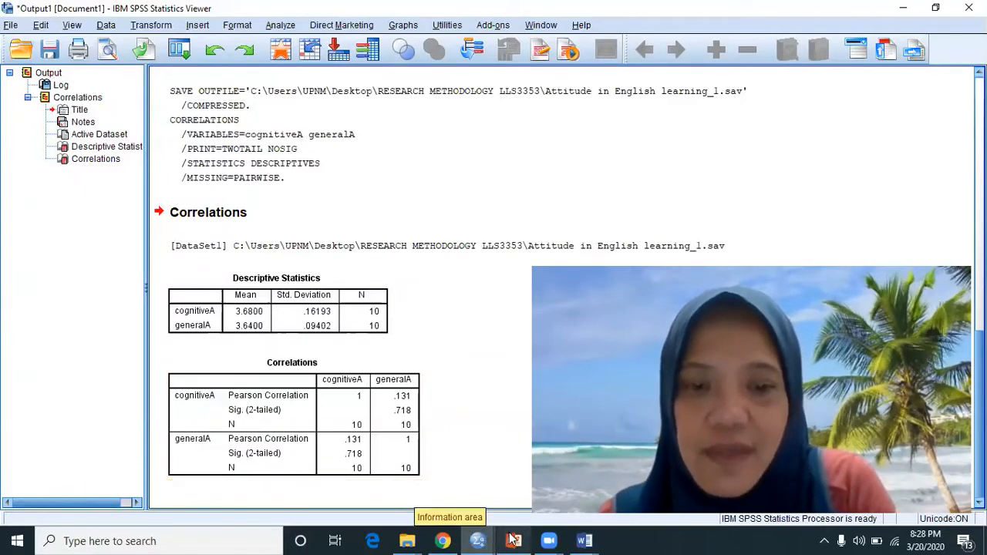
- Consult the correlation strength table in the Word document, and return to the data set in SPSS
click(584, 540)
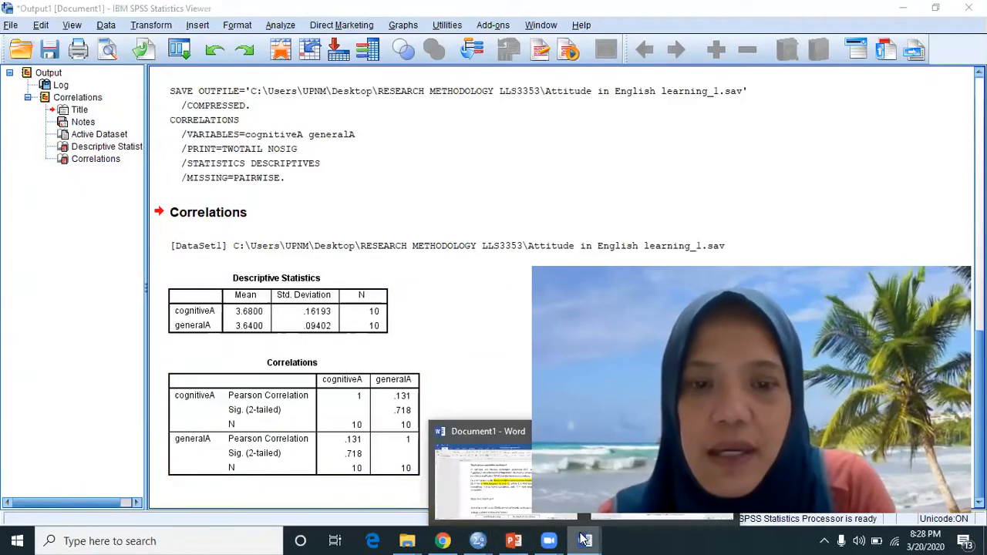
click(505, 497)
scroll(424, 374, down, 10)
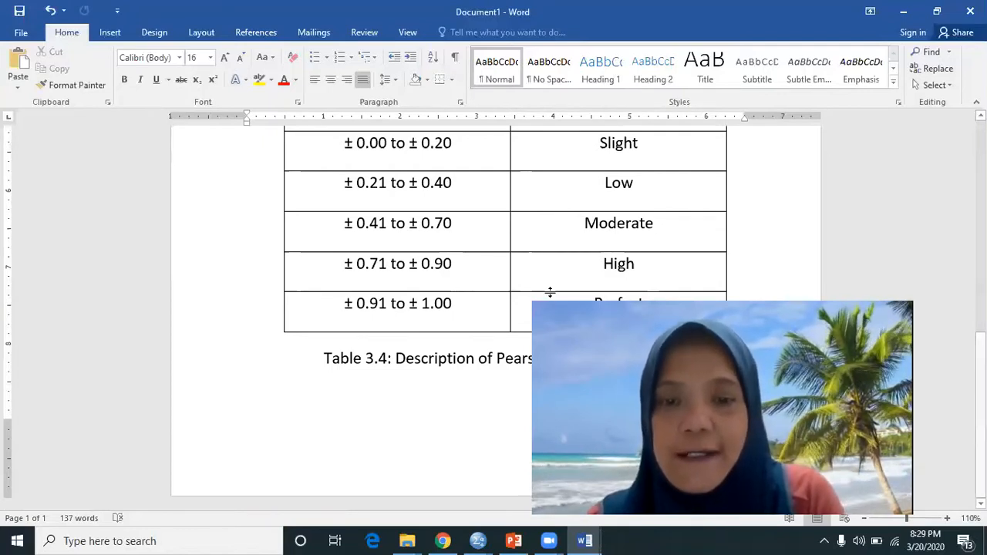
click(478, 540)
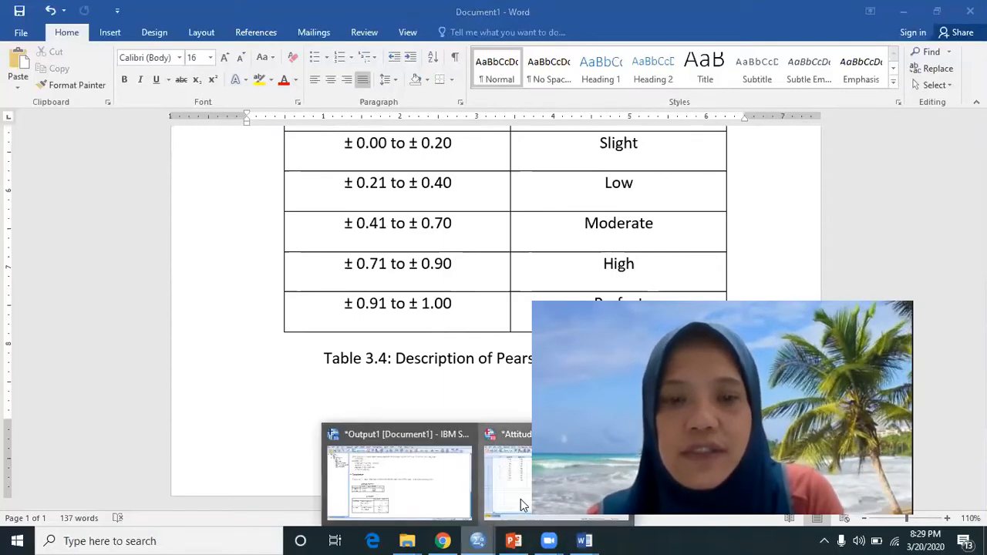
click(520, 498)
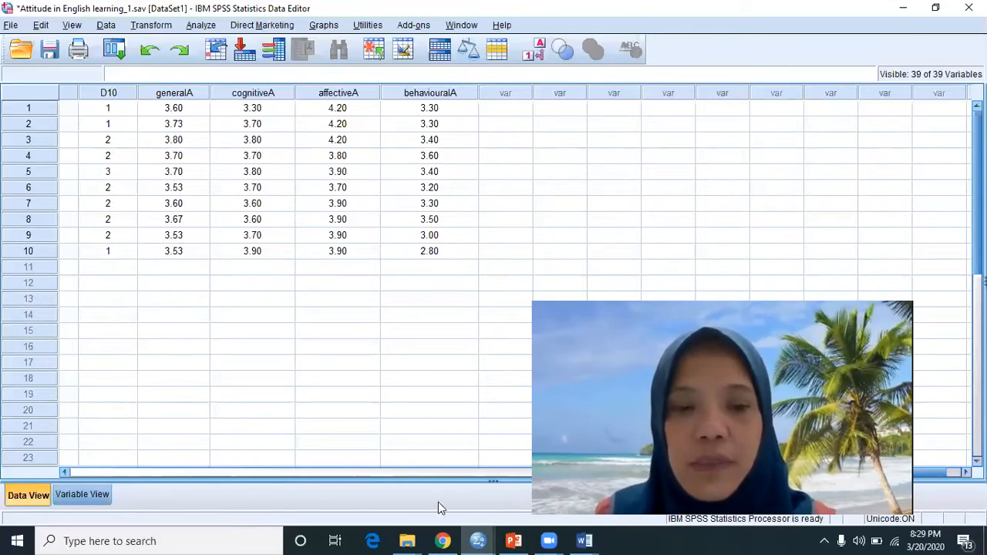
- Switch to the article in Chrome and examine the page 2 diagram of actions, feelings and beliefs shaping attitudes
click(442, 540)
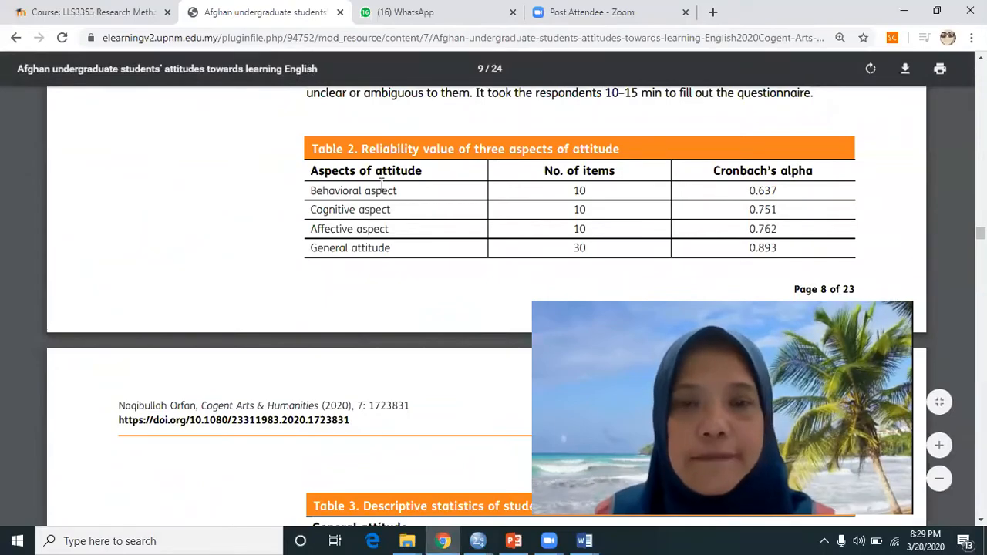
scroll(380, 183, up, 20)
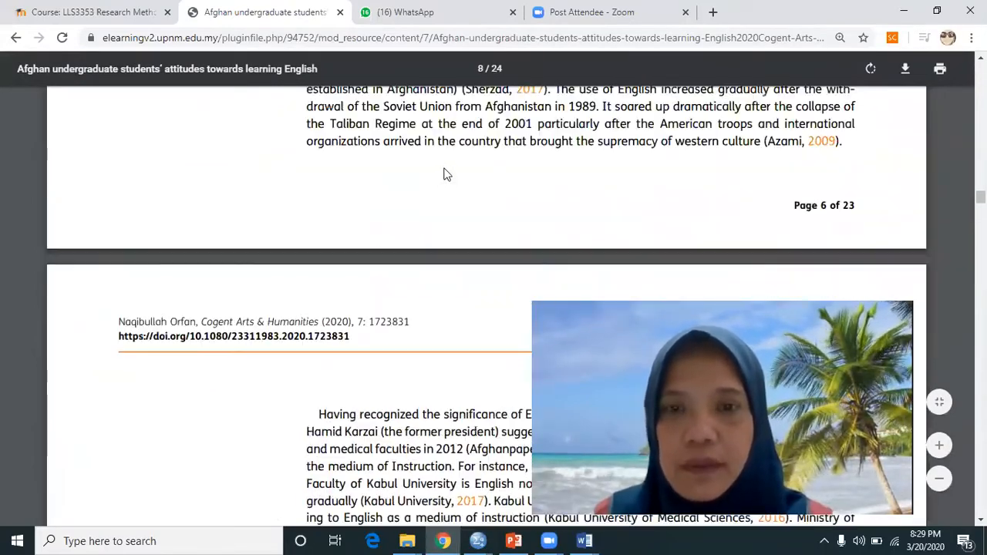
scroll(444, 175, up, 15)
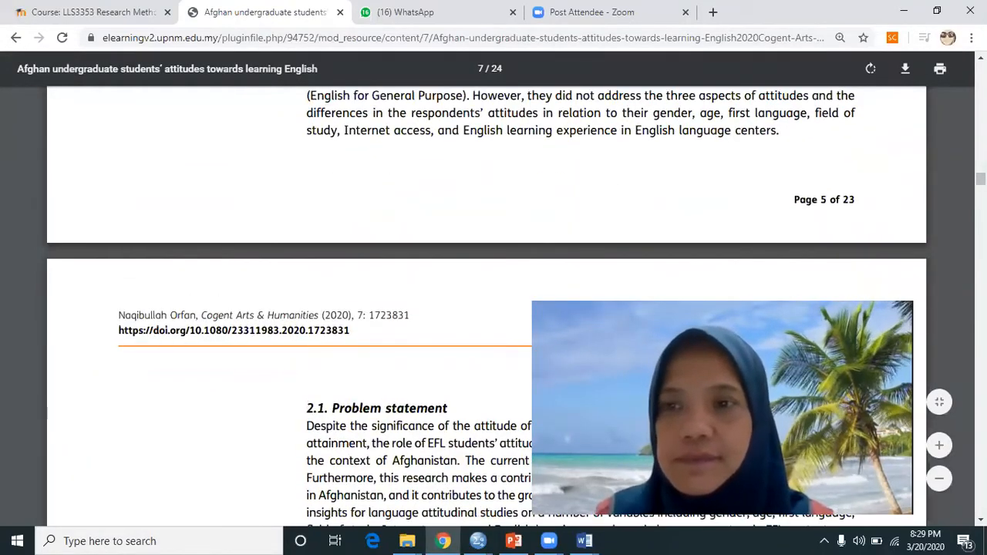
drag(980, 179, 981, 72)
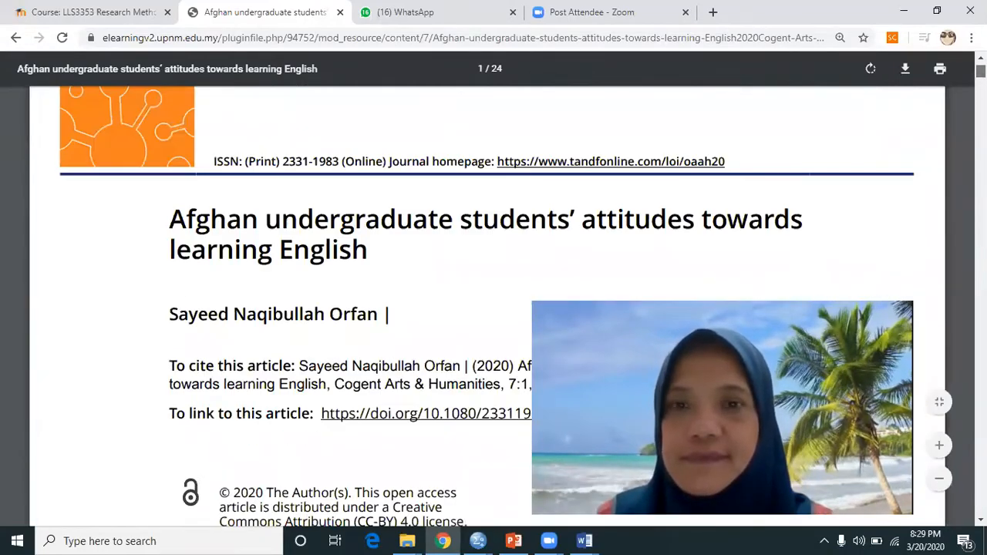
scroll(769, 147, down, 1)
scroll(717, 148, down, 15)
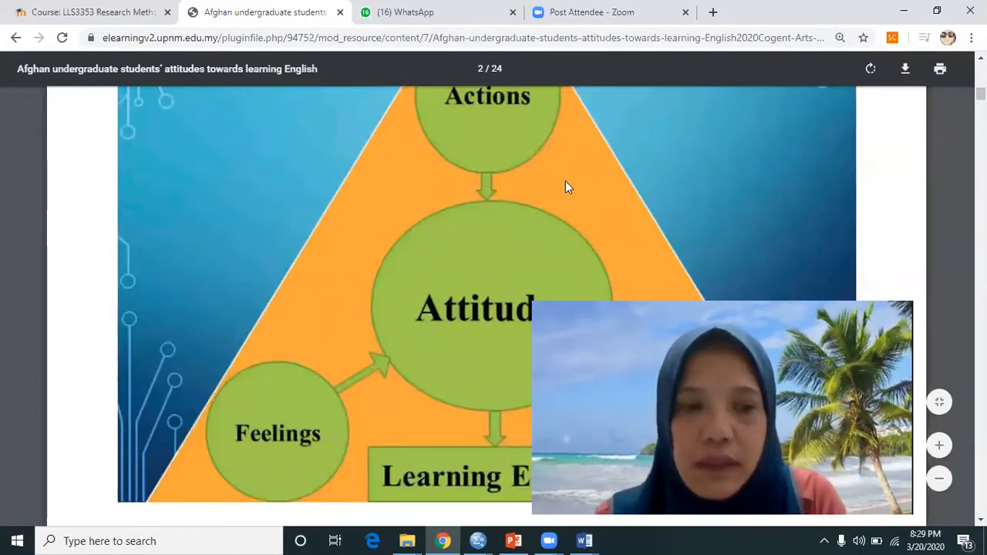
scroll(567, 188, down, 3)
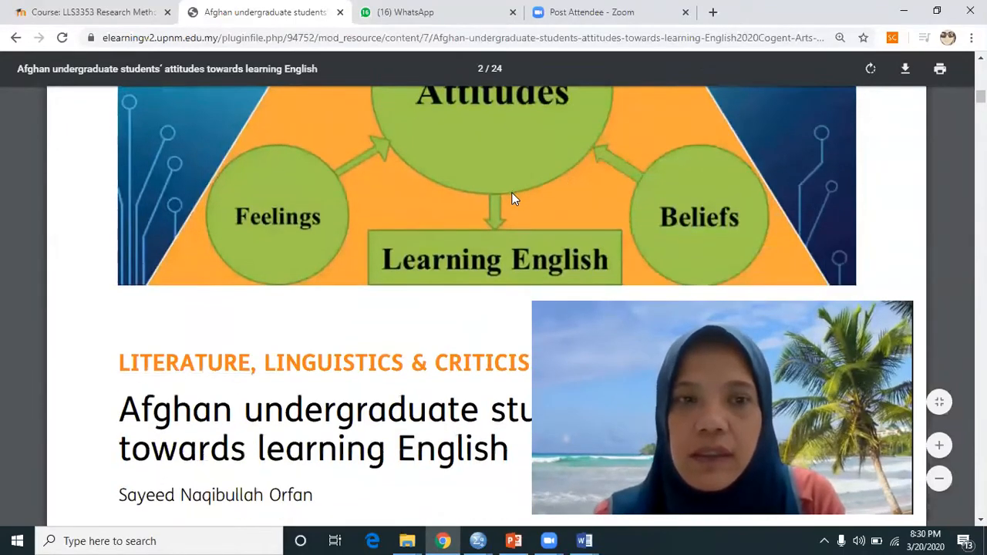
scroll(511, 192, up, 5)
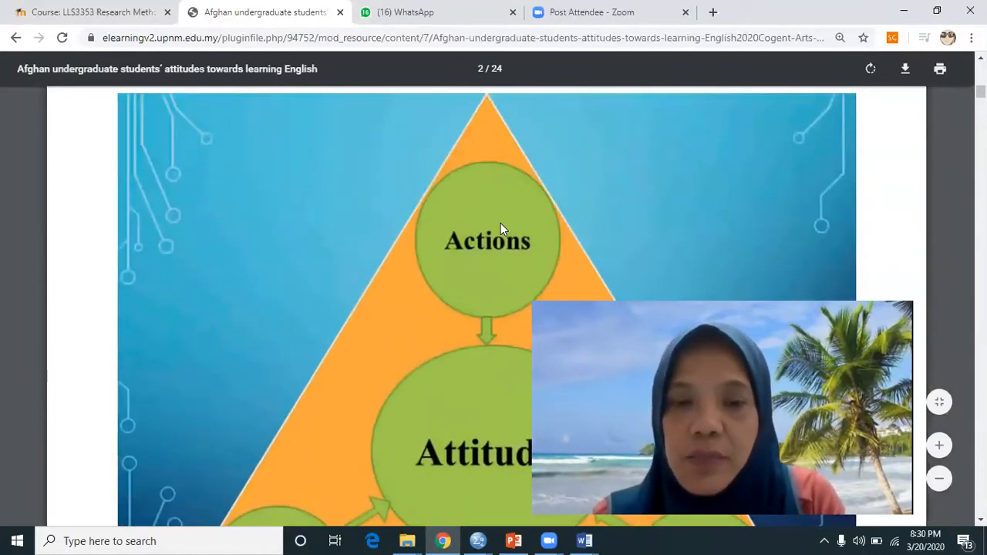
scroll(502, 223, down, 5)
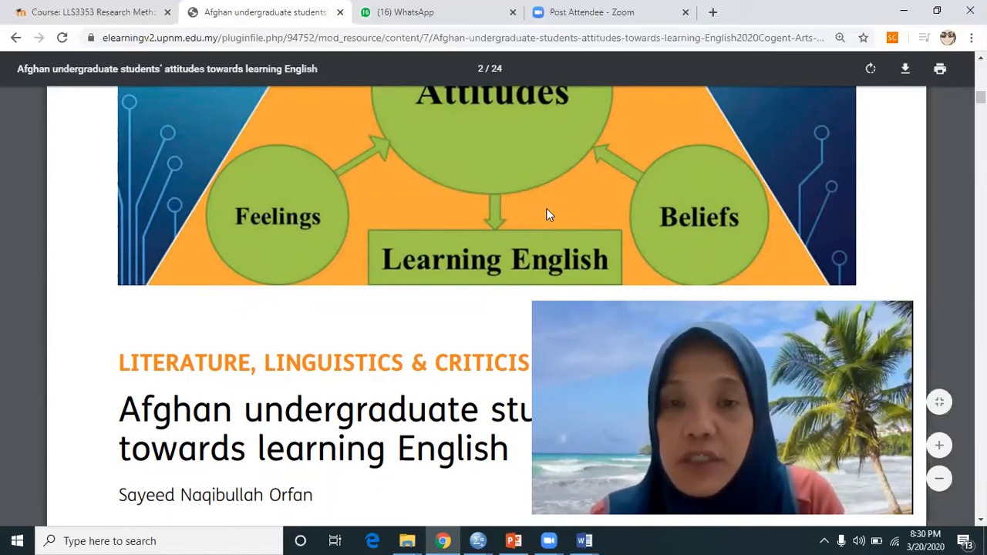
scroll(541, 207, up, 3)
scroll(542, 206, up, 1)
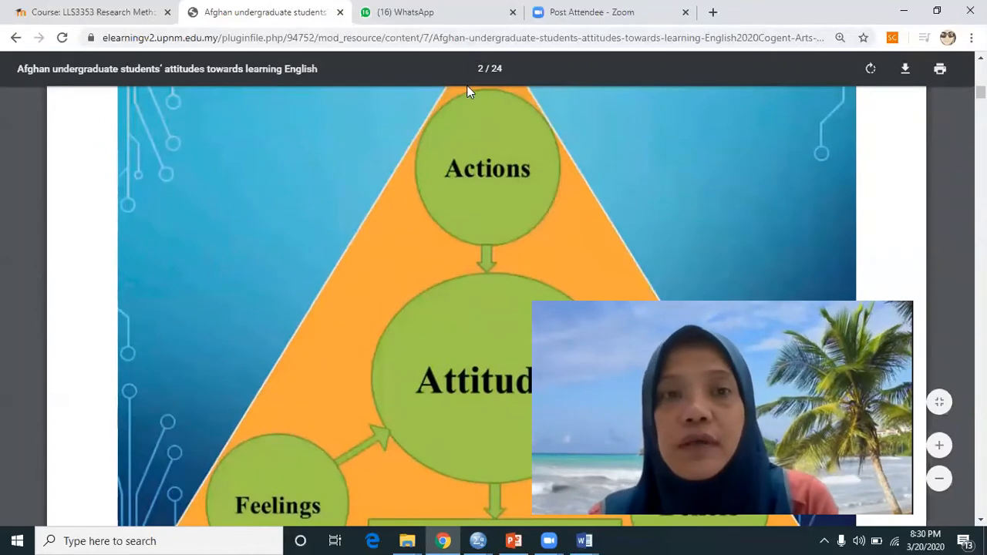
scroll(456, 97, down, 2)
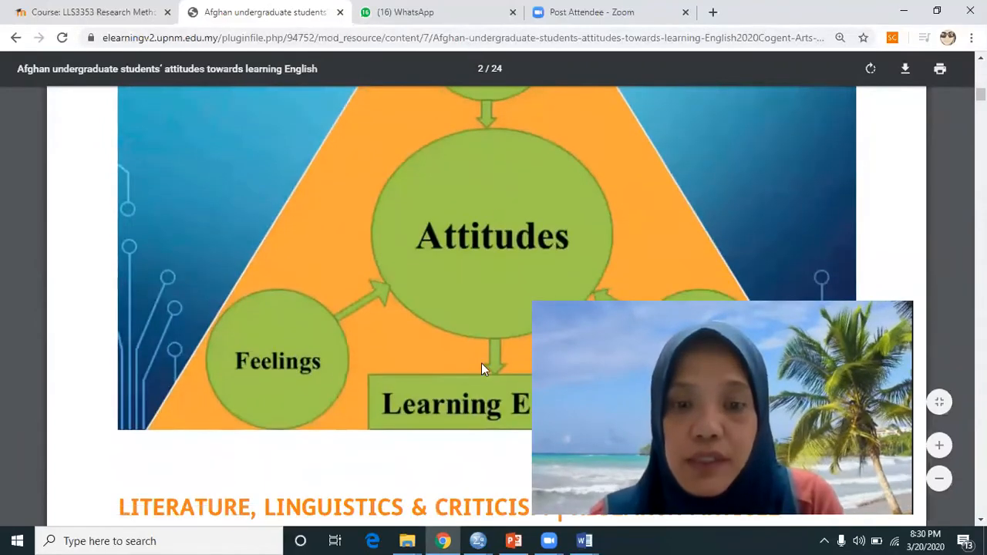
- Return to the data set in SPSS, reopen the bivariate correlation and remove generalA and cognitiveA from its variables
click(478, 540)
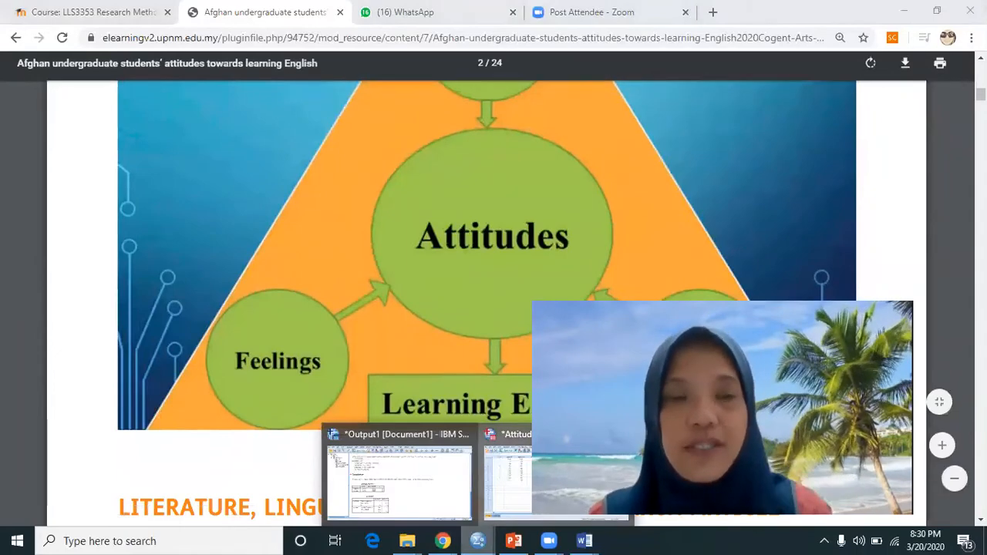
click(508, 474)
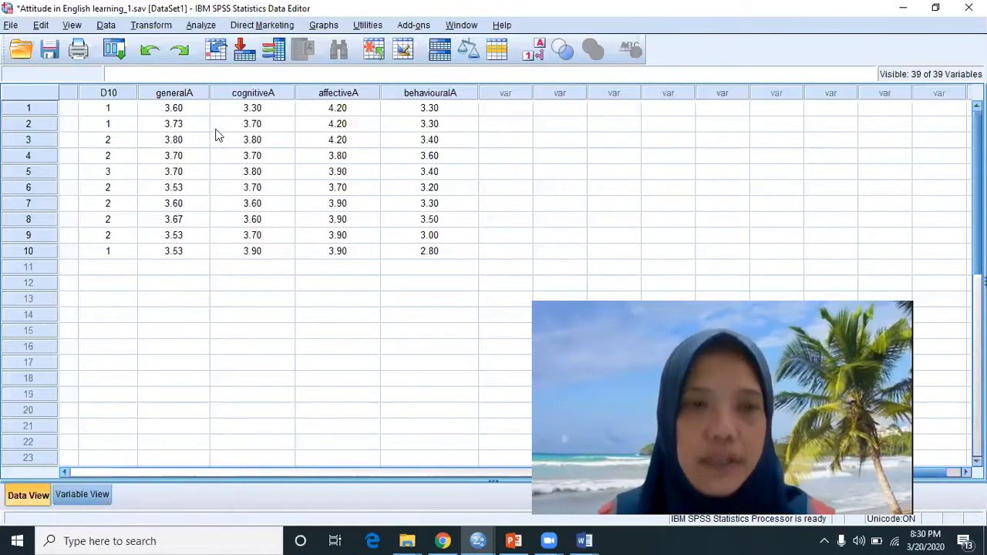
click(201, 25)
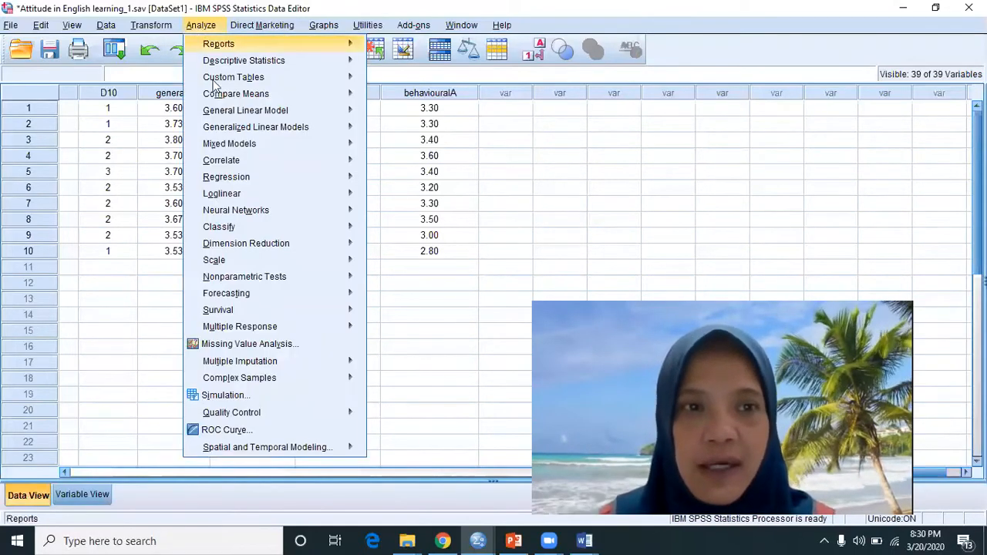
mouse_move(235, 161)
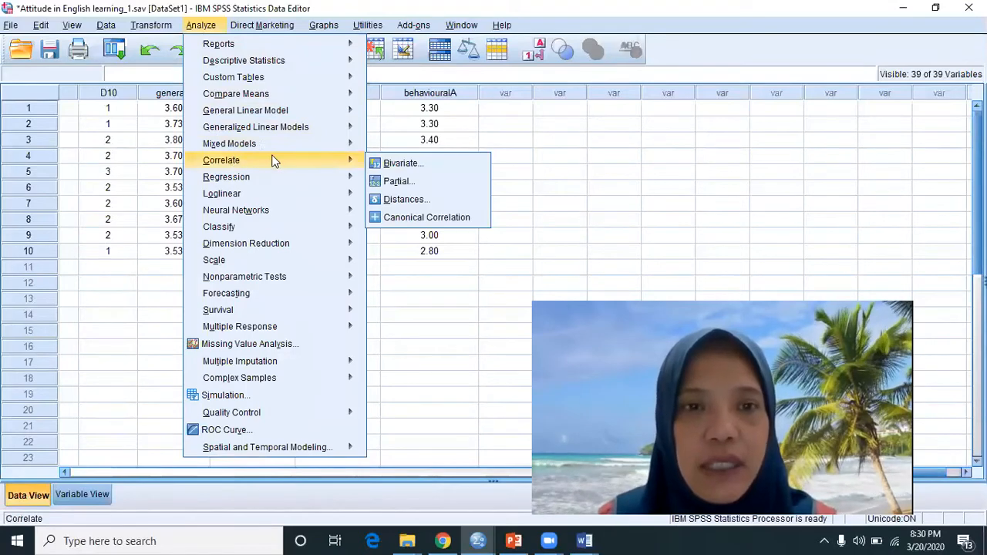
click(394, 165)
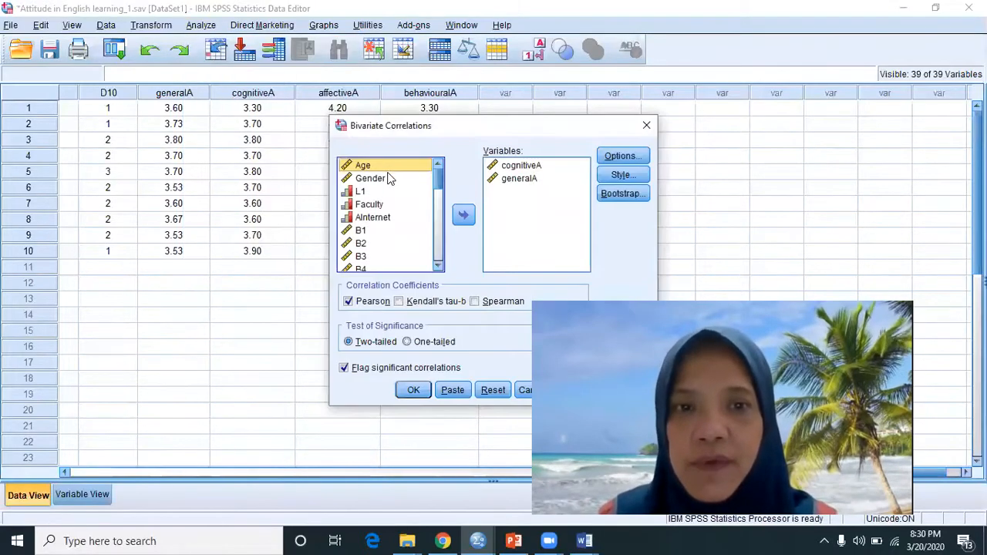
click(515, 169)
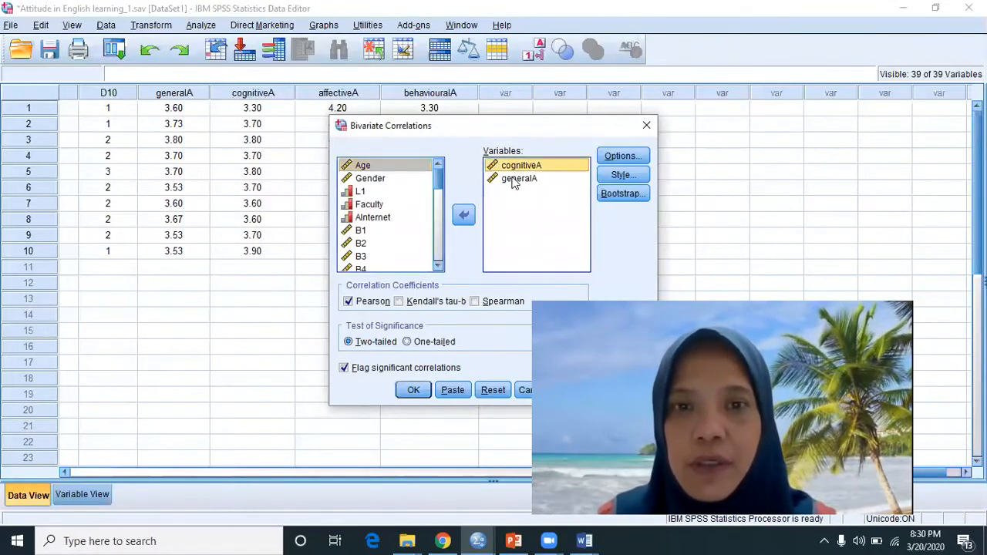
click(508, 178)
click(463, 215)
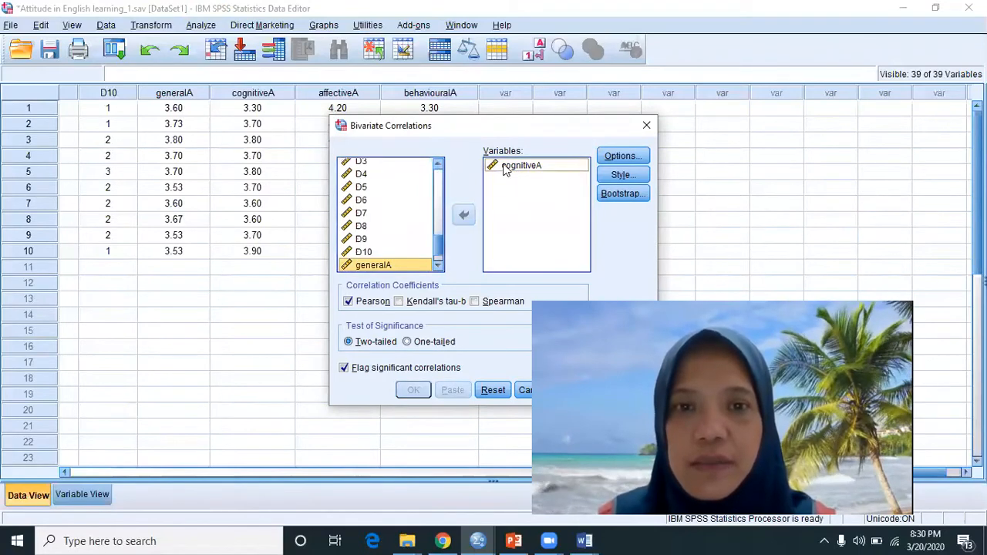
click(507, 166)
click(463, 215)
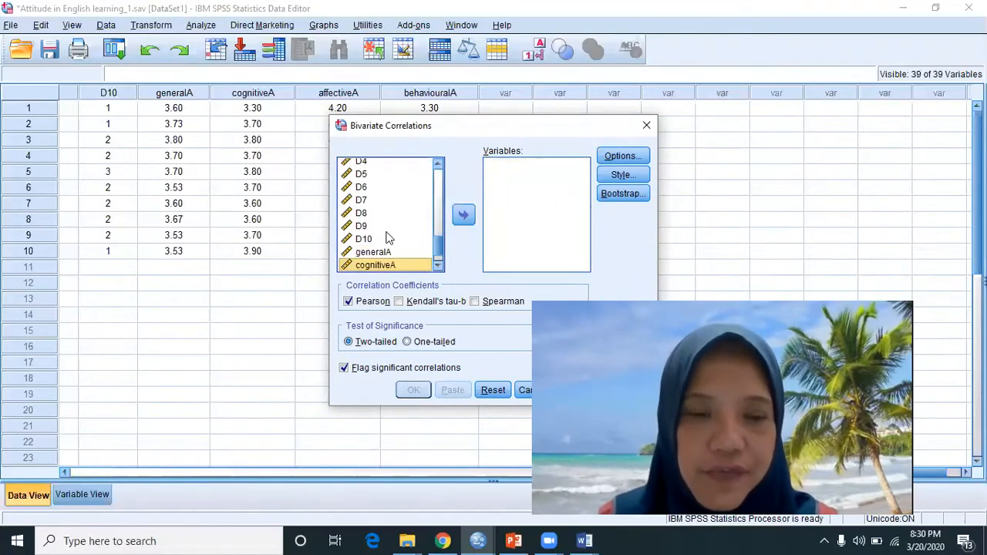
- Add affectiveA and generalA as the variables of the bivariate correlation
scroll(386, 237, down, 1)
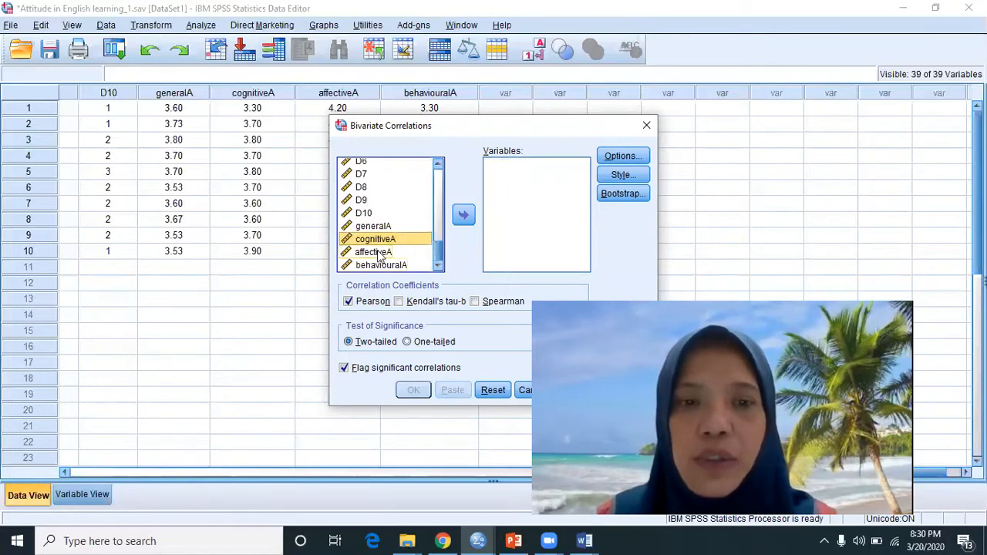
click(378, 253)
click(463, 215)
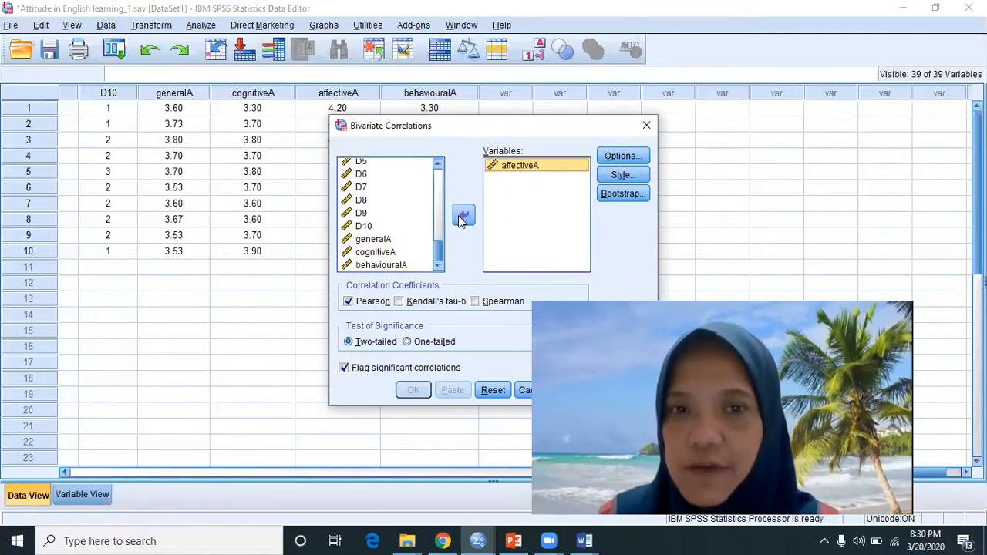
click(380, 250)
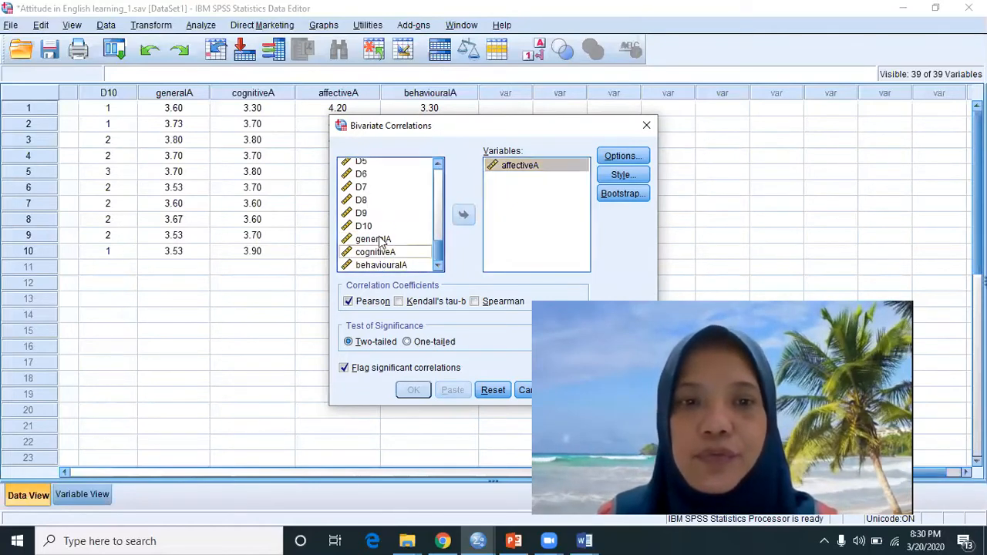
click(375, 239)
click(463, 216)
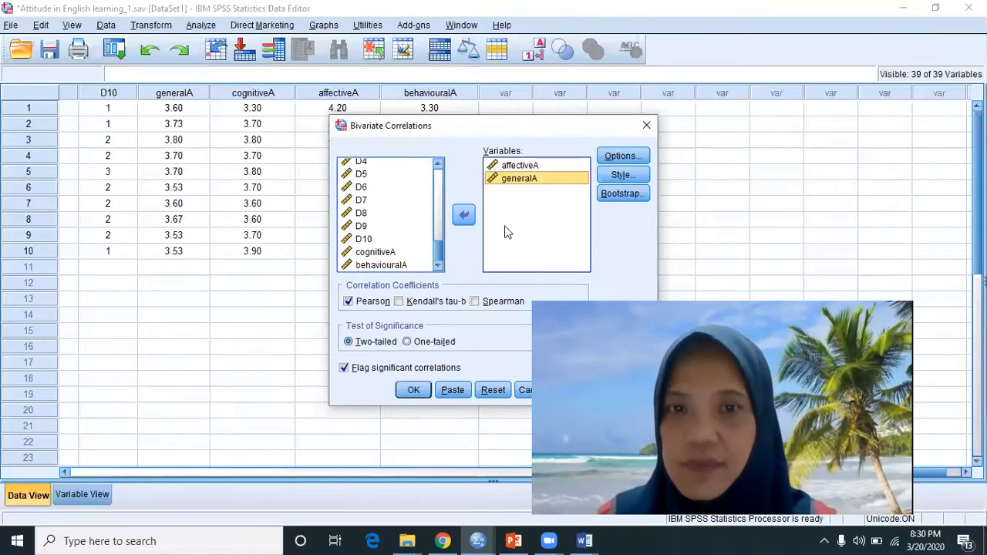
- Keep means and standard deviations in the statistics and run the two-tailed Pearson correlation
click(619, 157)
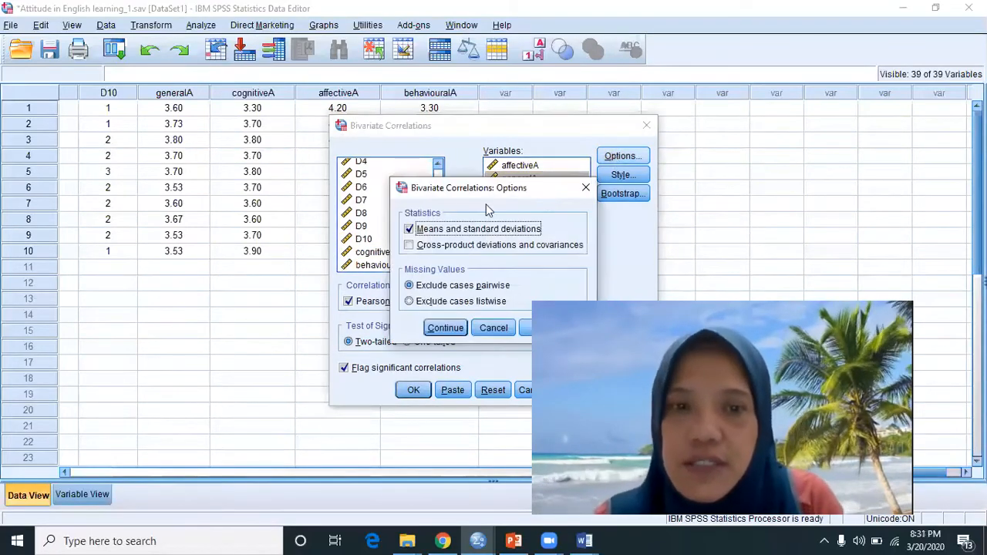
click(445, 330)
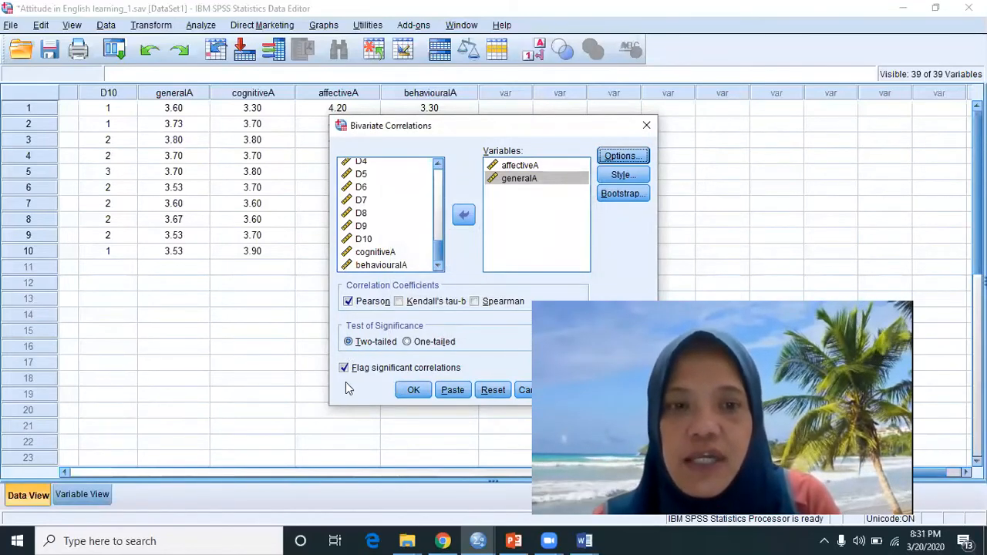
click(414, 400)
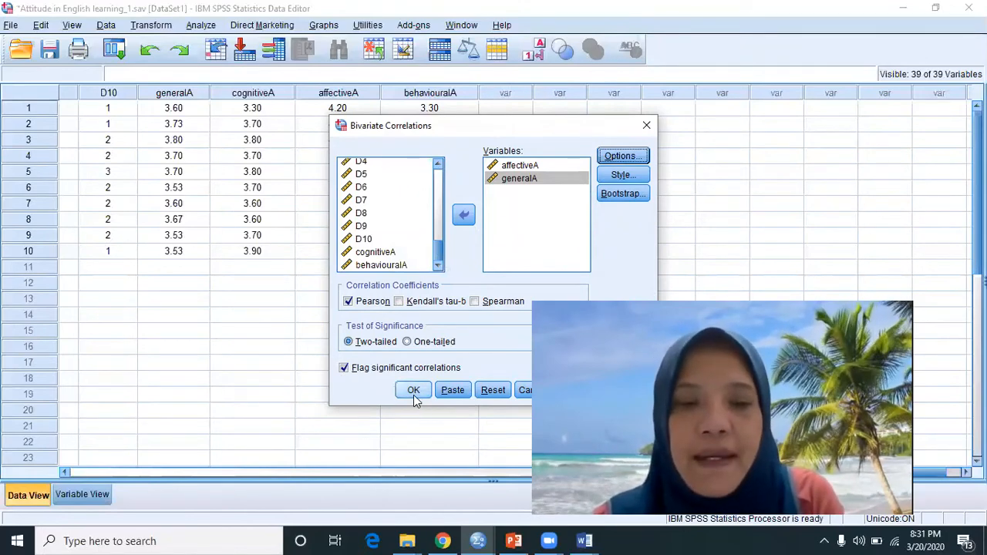
click(414, 391)
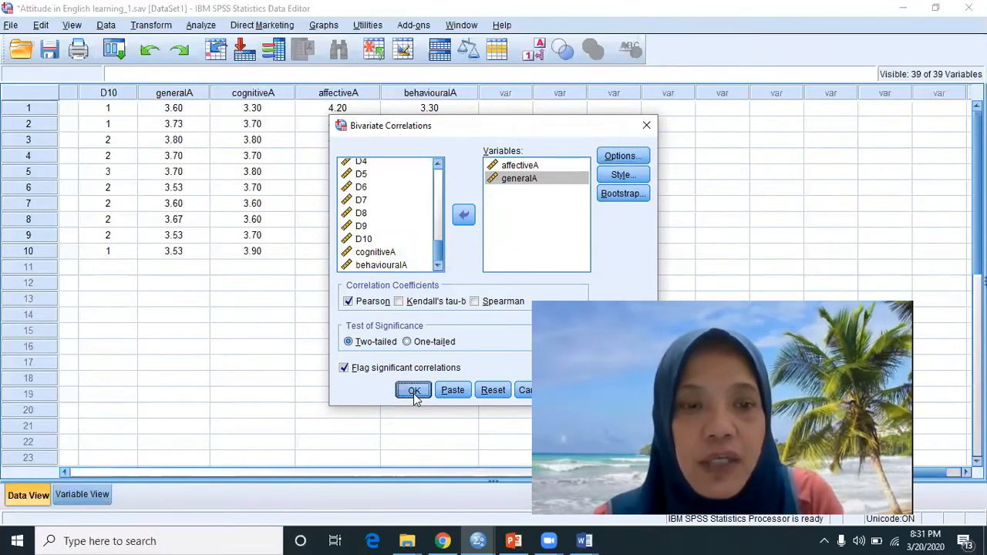
scroll(315, 277, down, 1)
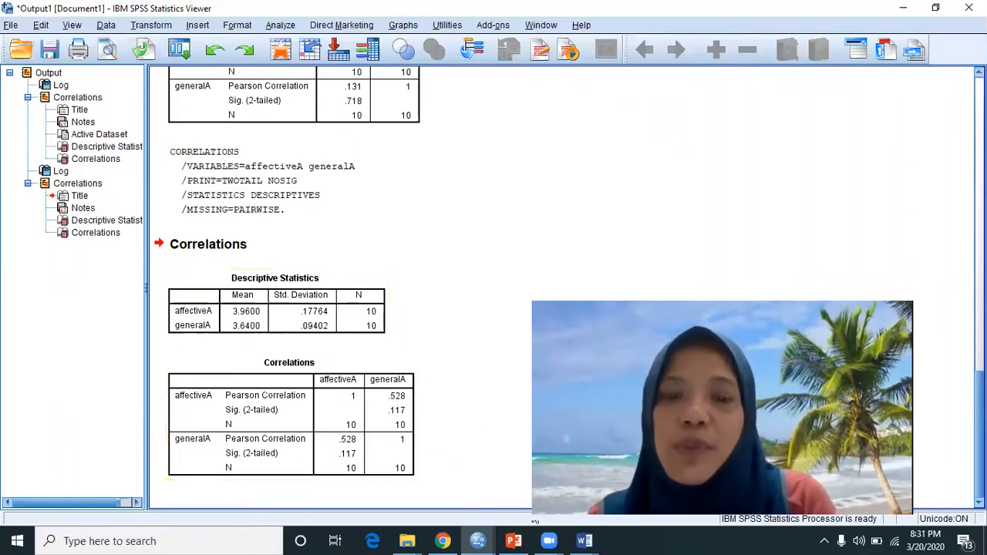
- Check the coefficient against the correlation strength table in the Word file Document1, and return to the SPSS output
click(584, 540)
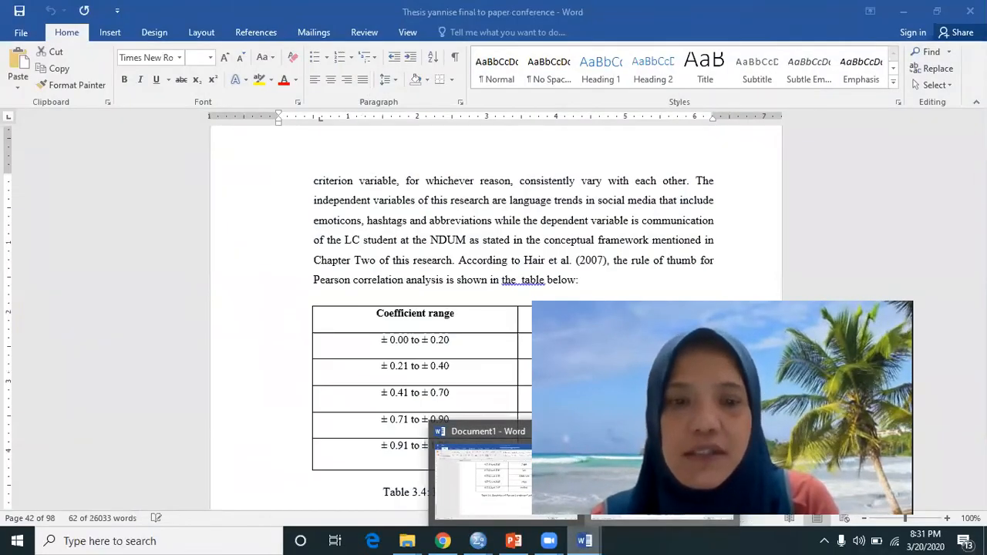
click(648, 486)
click(586, 540)
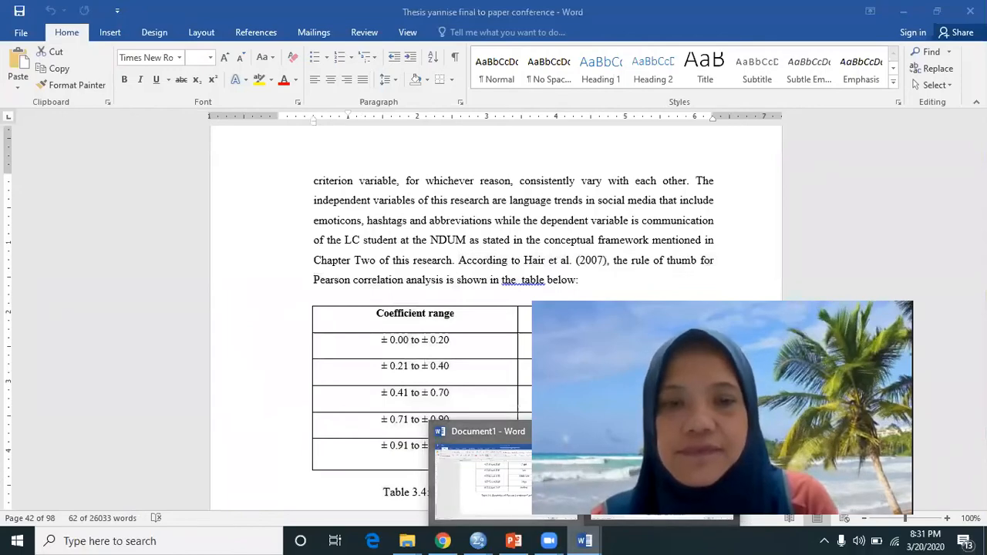
click(482, 474)
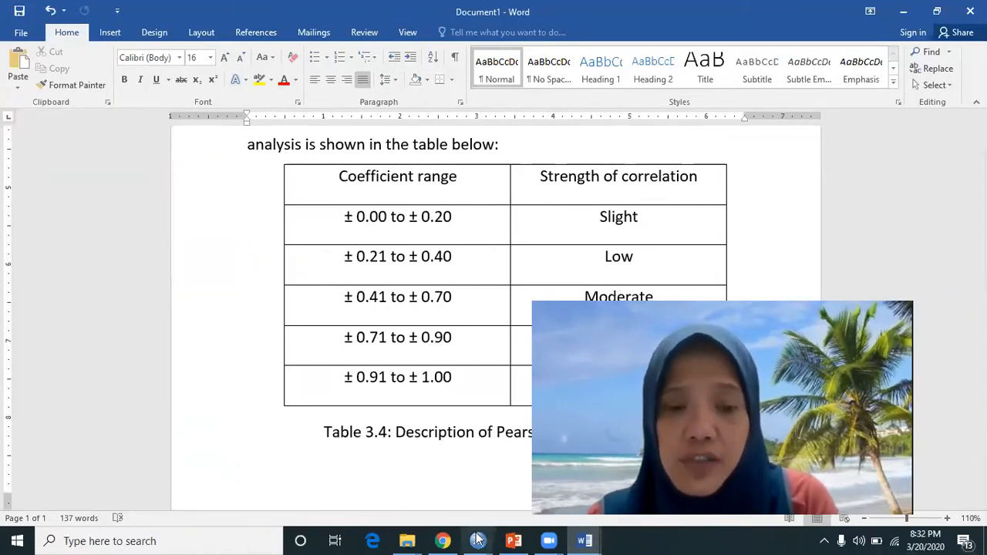
mouse_move(478, 540)
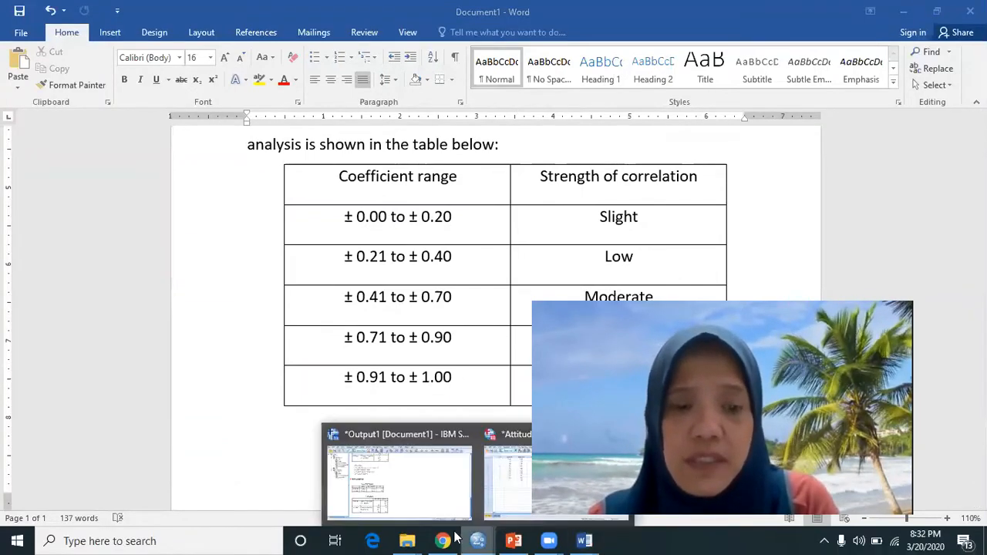
click(430, 494)
- Review the correlation tables of cognitiveA and affectiveA with generalA in the output
click(213, 319)
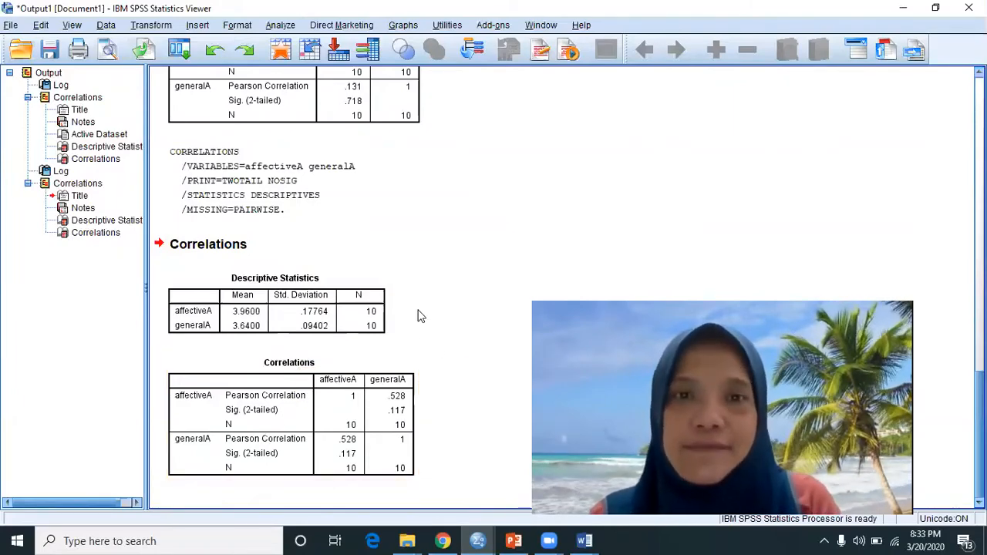
scroll(438, 331, up, 2)
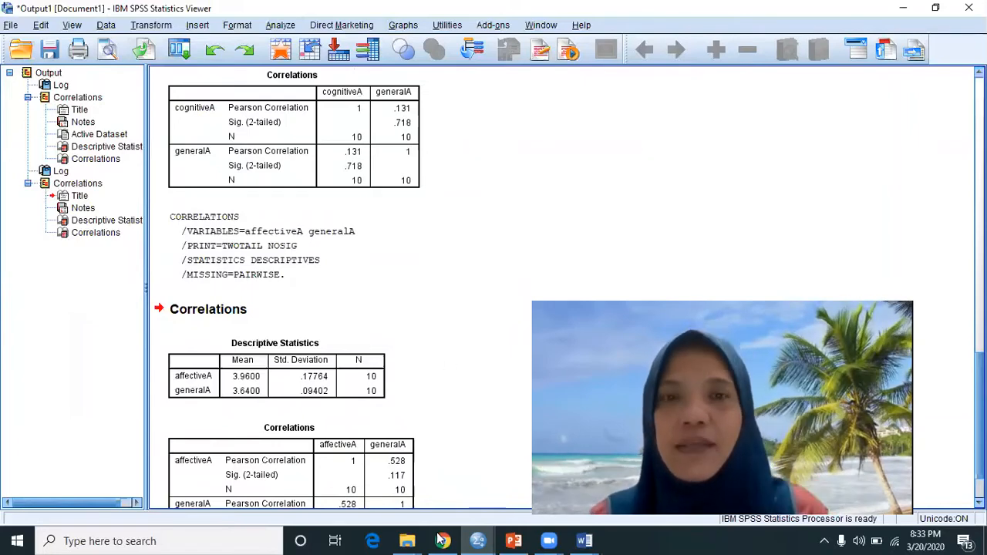
mouse_move(422, 540)
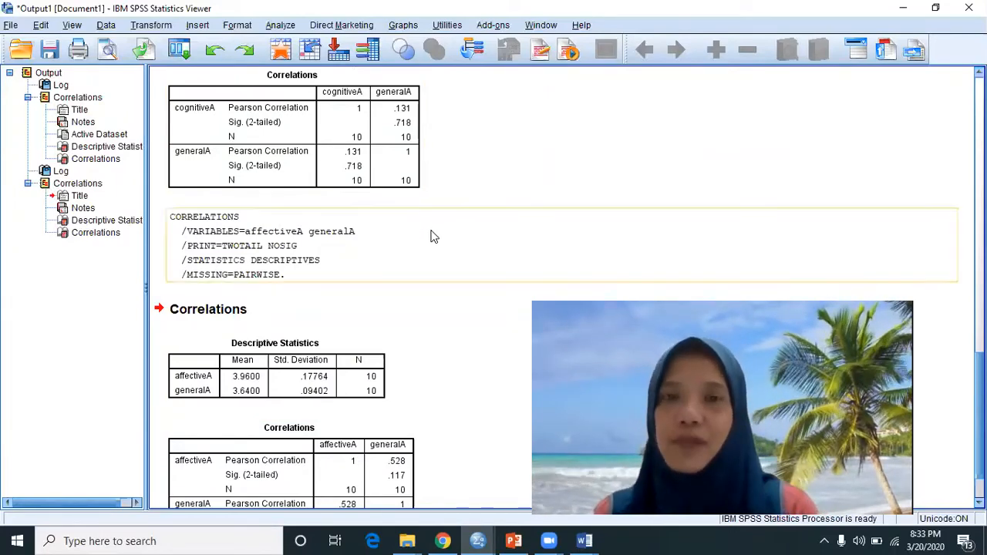
mouse_move(477, 539)
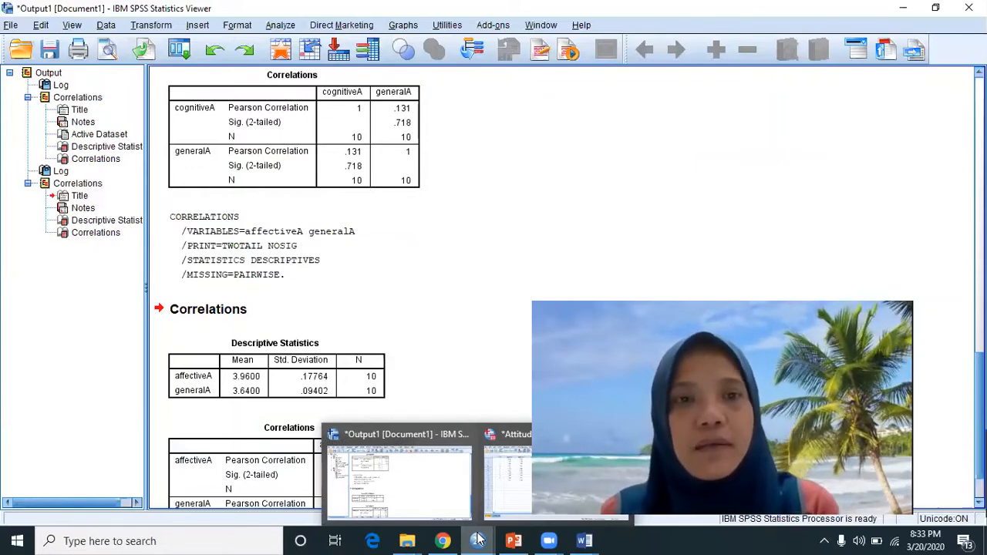
mouse_move(510, 540)
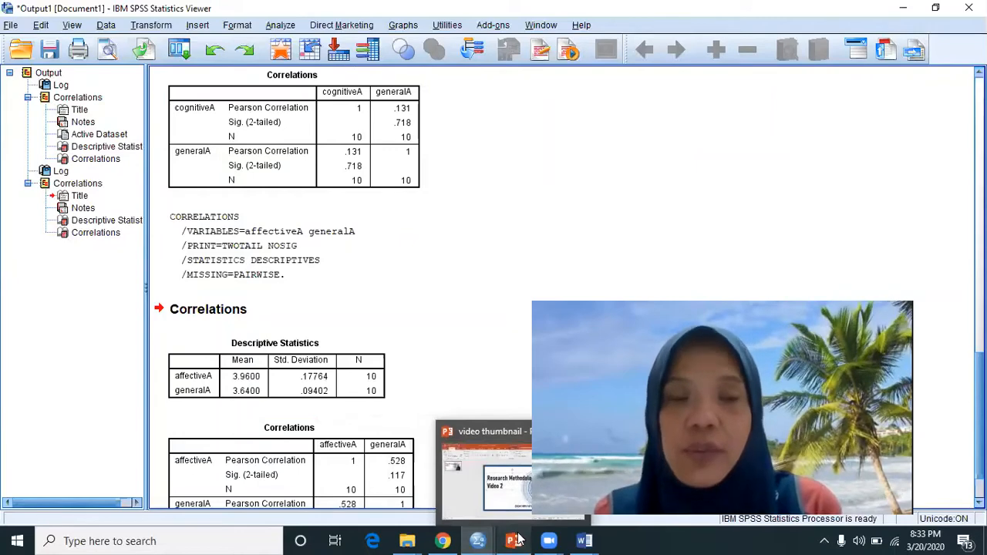